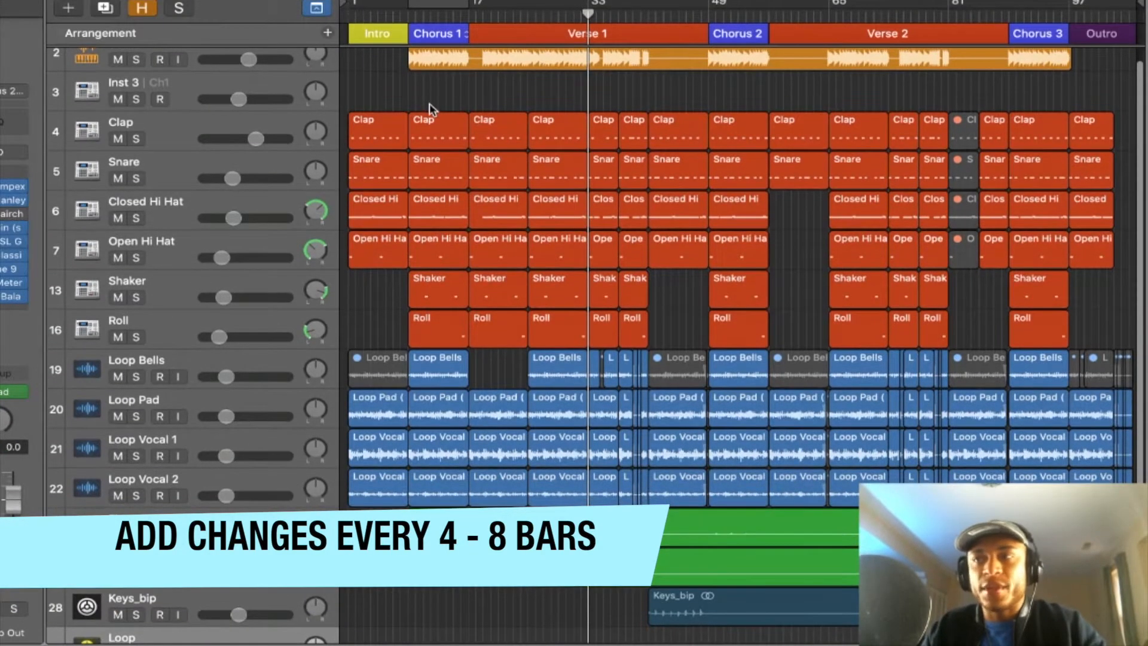
- Review how the tracks change from Intro into Verse 1, placing the playhead at the section changes at bars 9, 17 and 25
scroll(433, 110, "down", 1)
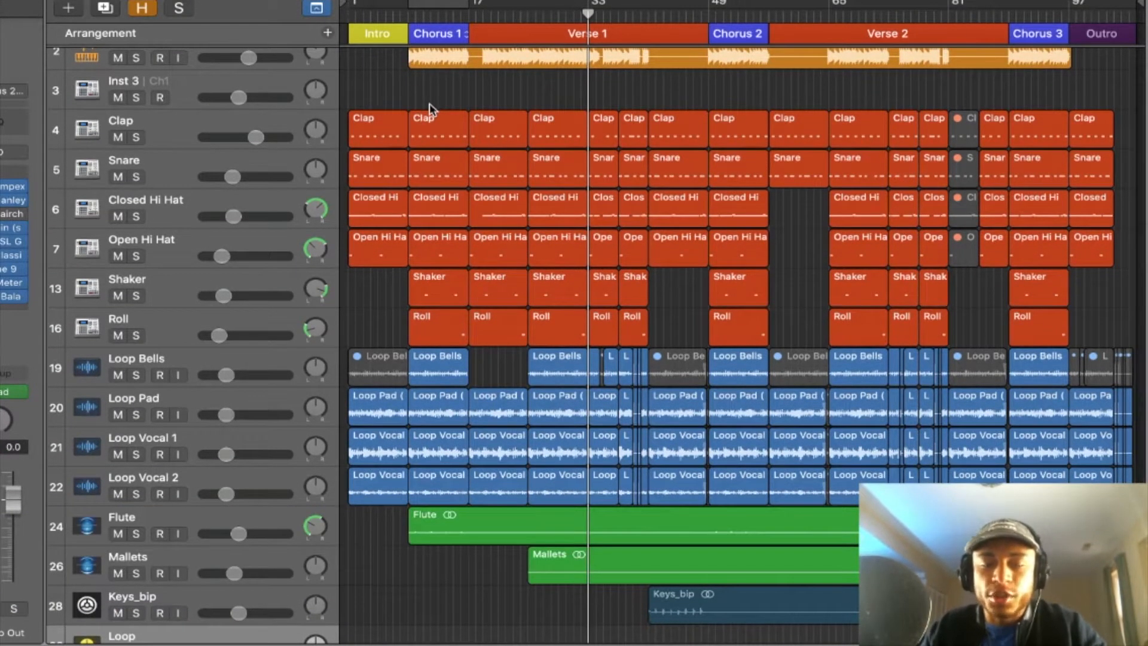
scroll(430, 108, "down", 1)
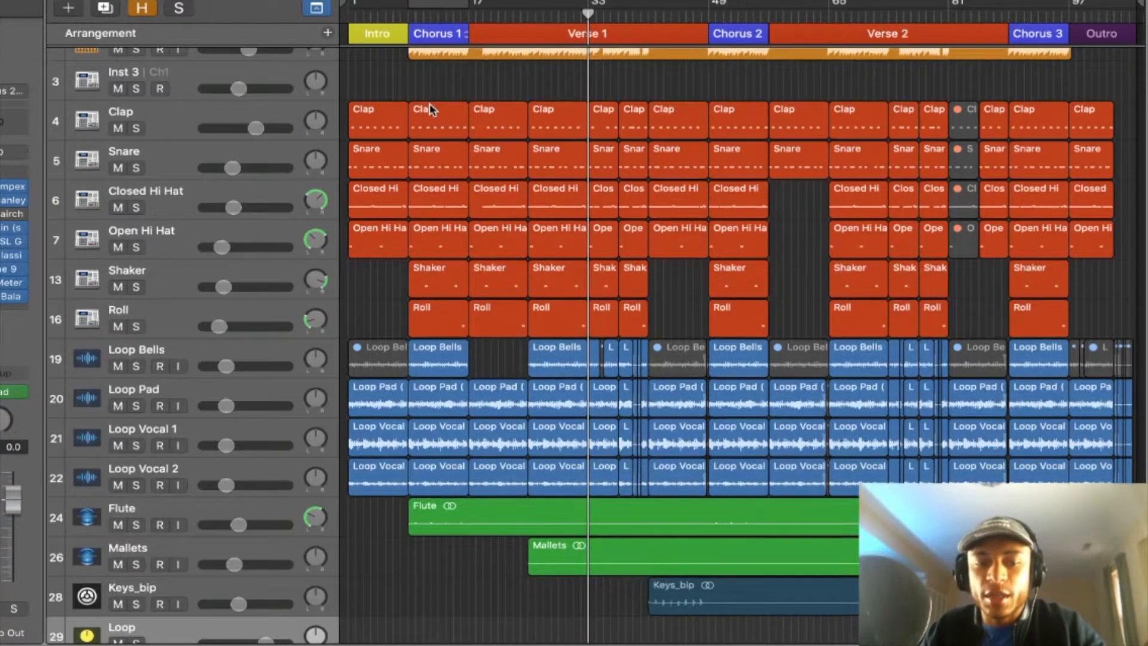
scroll(430, 104, "down", 1)
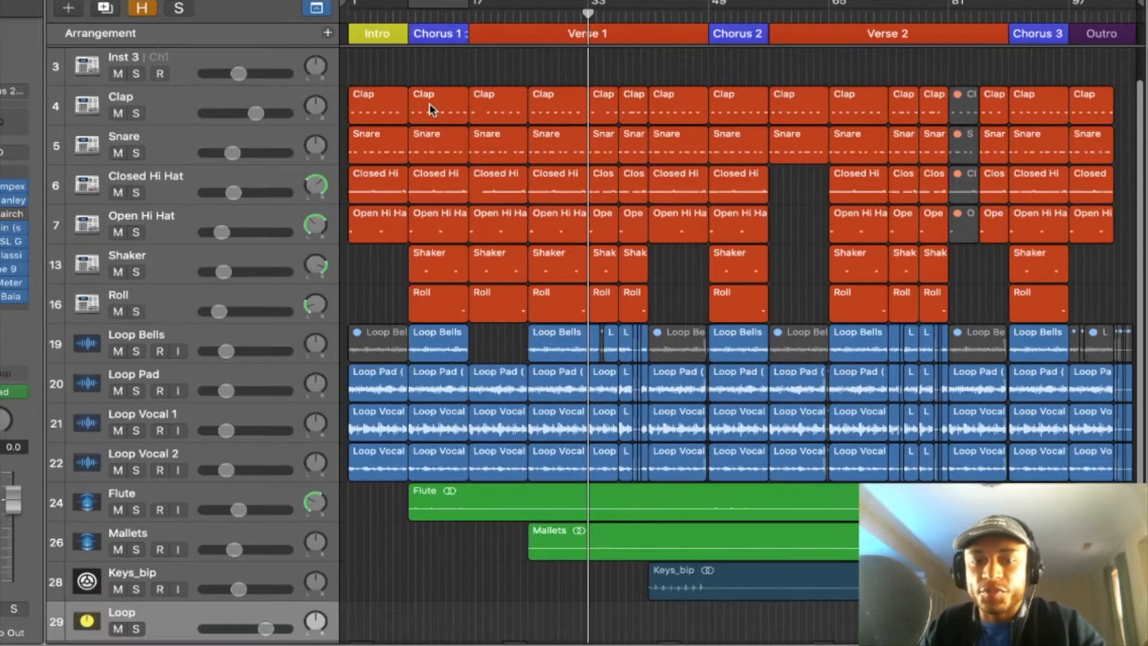
scroll(513, 169, "up", 3)
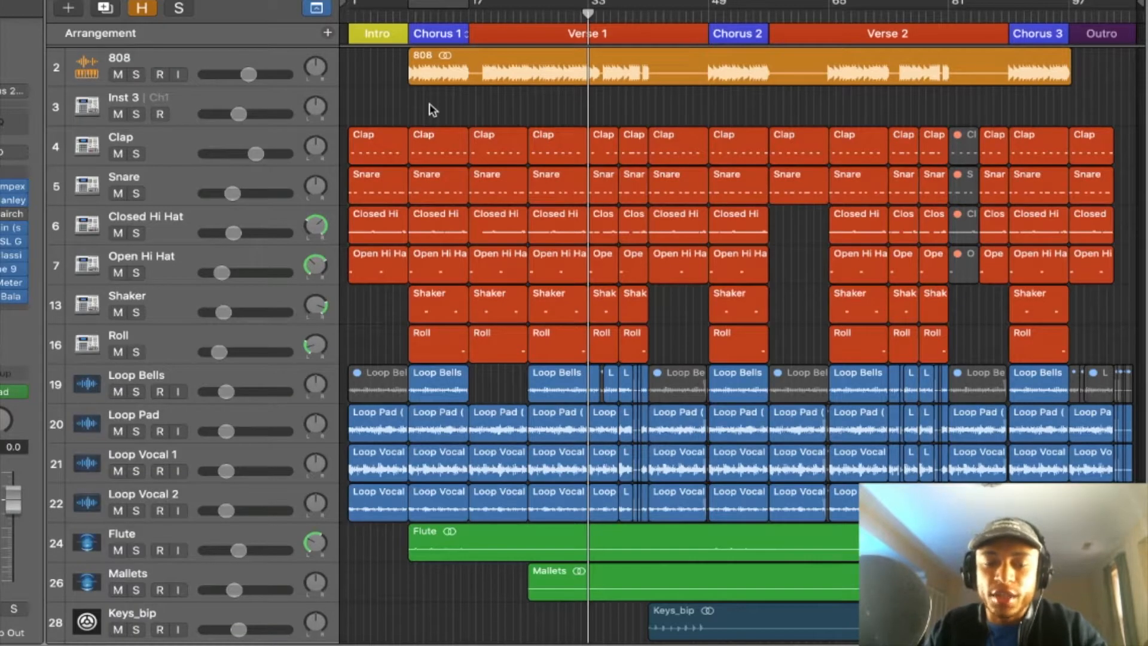
key("super+Right")
key("super+Right")
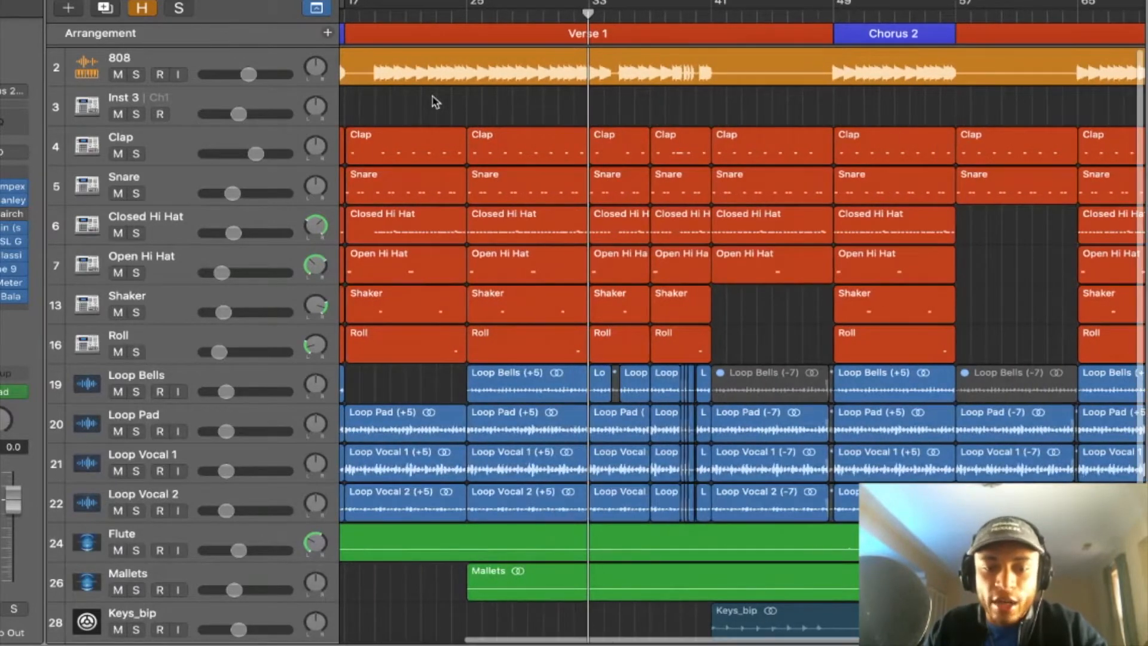
scroll(436, 102, "left", 5)
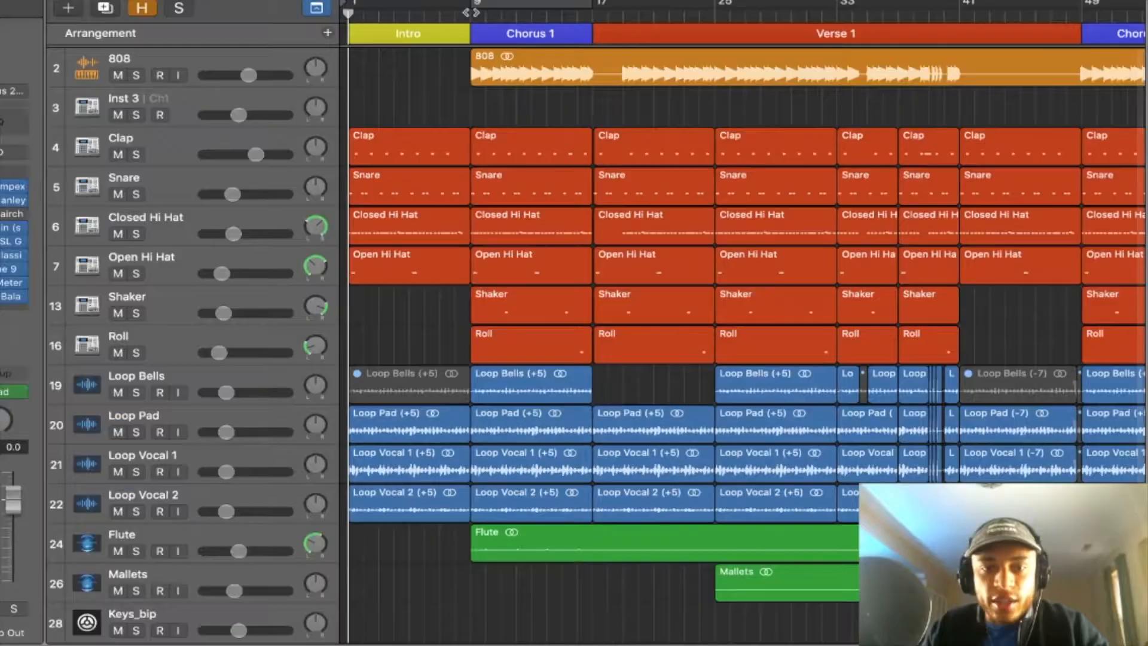
left_click(470, 12)
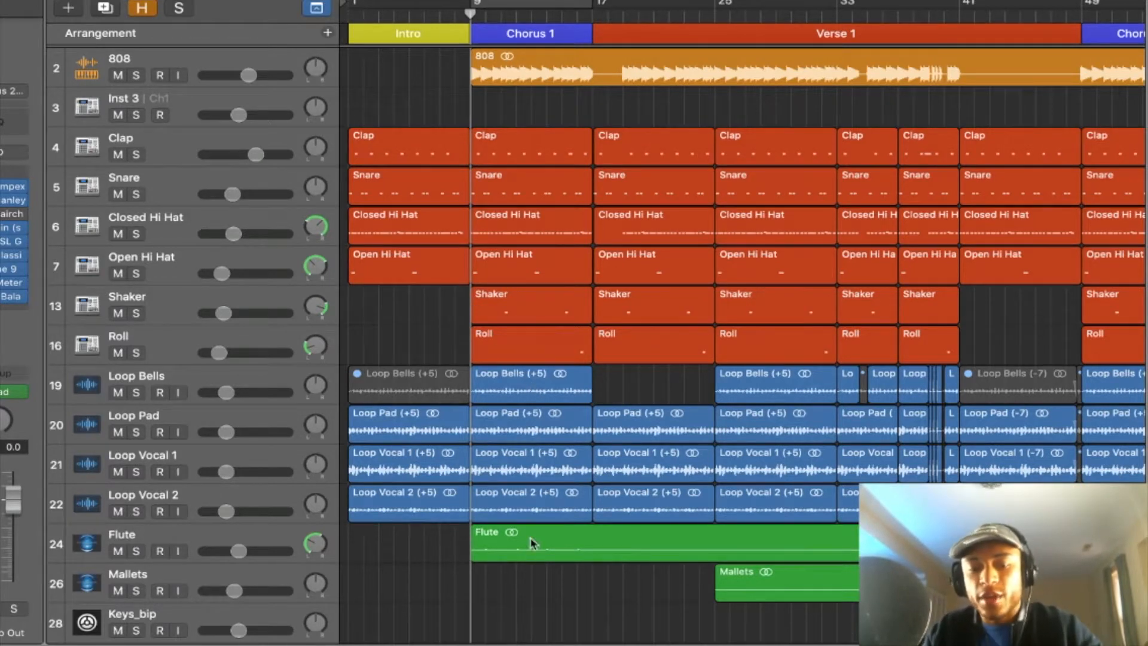
left_click(591, 15)
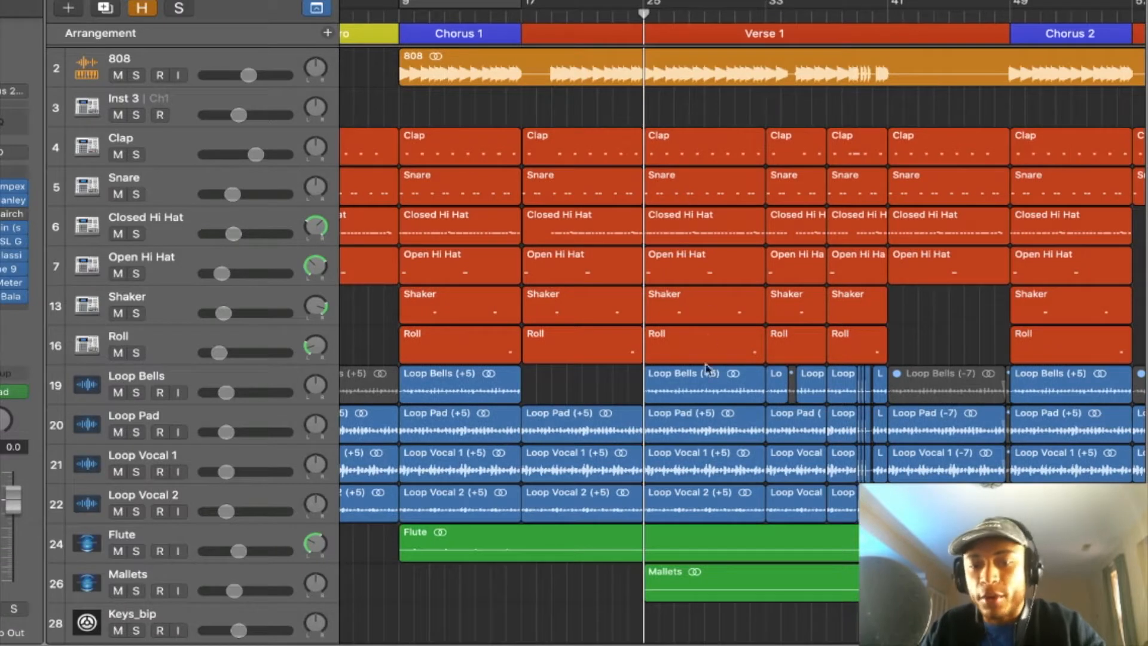
left_click(701, 400)
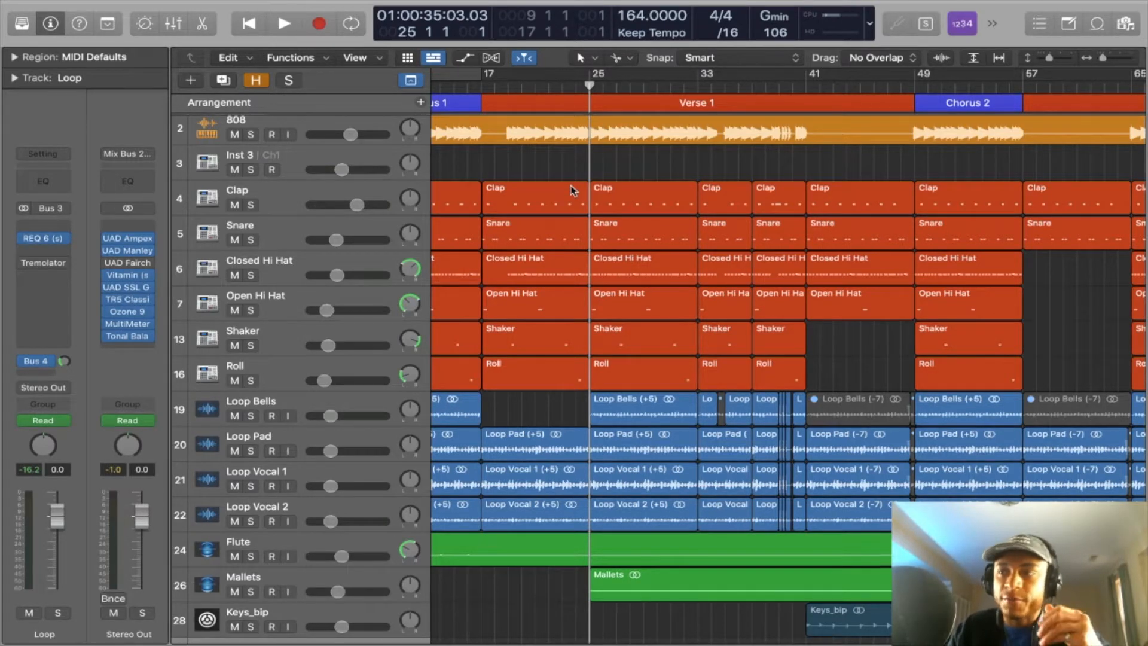
- Audition the end of Verse 1 around bar 41, where the Keys_bip region comes in
scroll(573, 190, "down", 3)
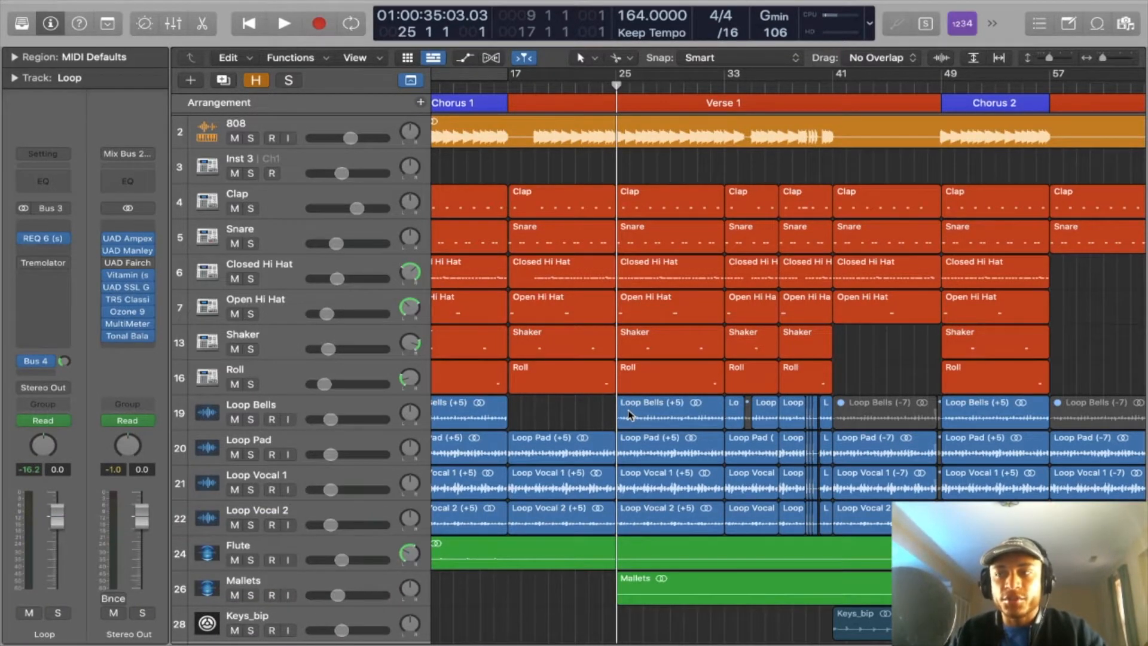
scroll(625, 413, "down", 2)
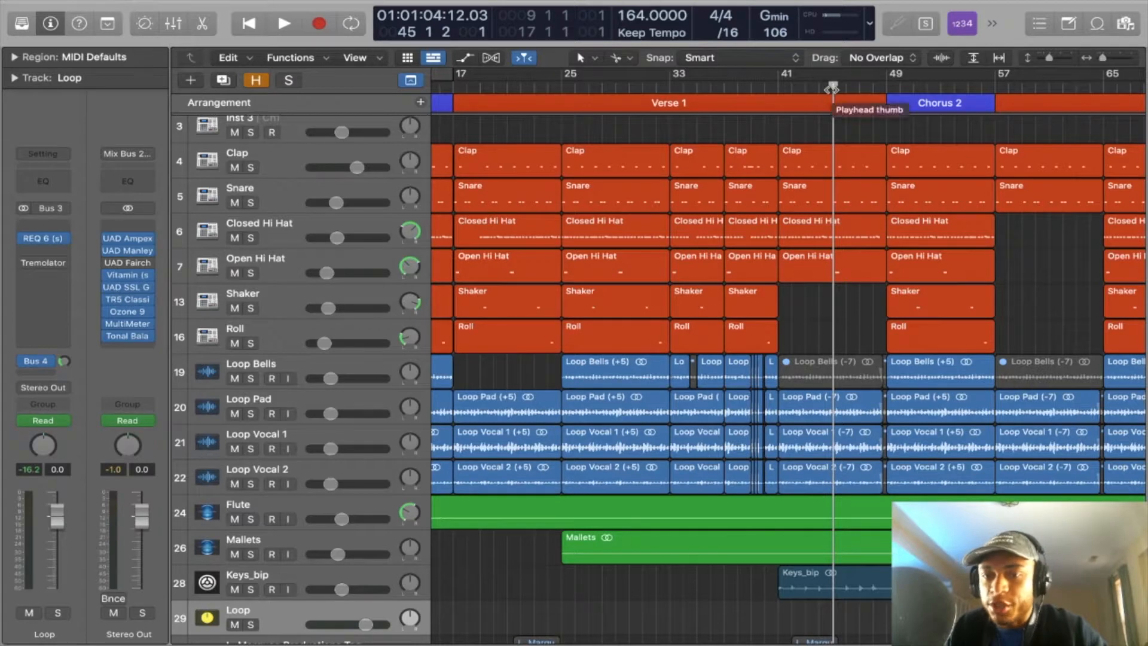
key("space")
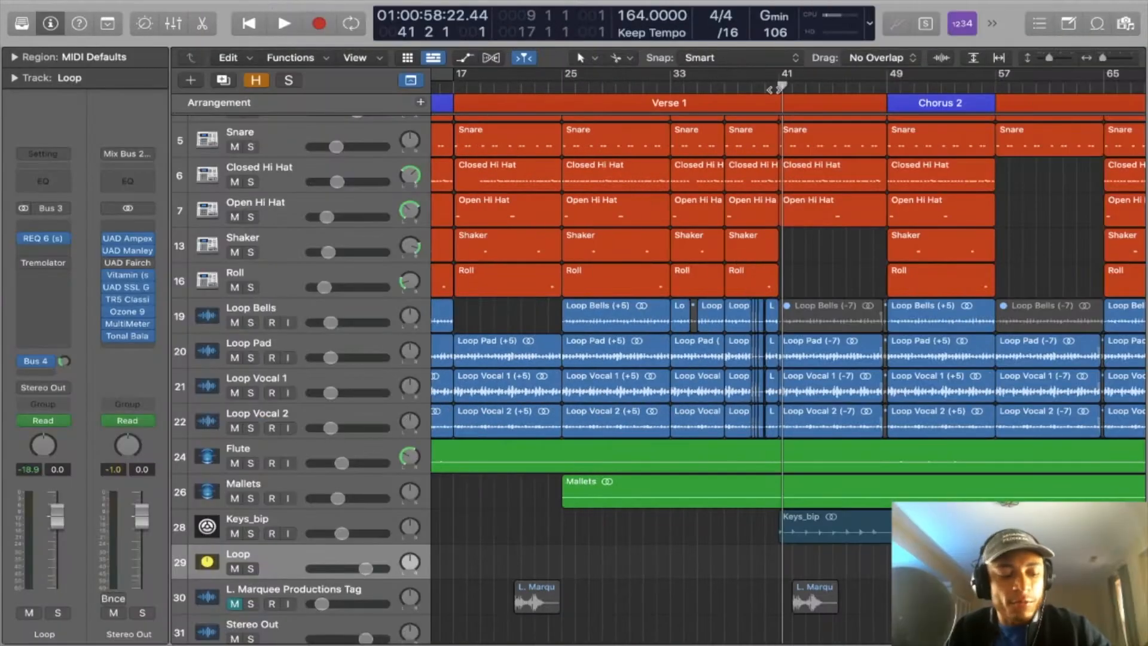
- Stop playback and widen the Stereo Out mute automation around bar 29 to span about bar 28.65 to bar 29.7
scroll(658, 377, "up", 3)
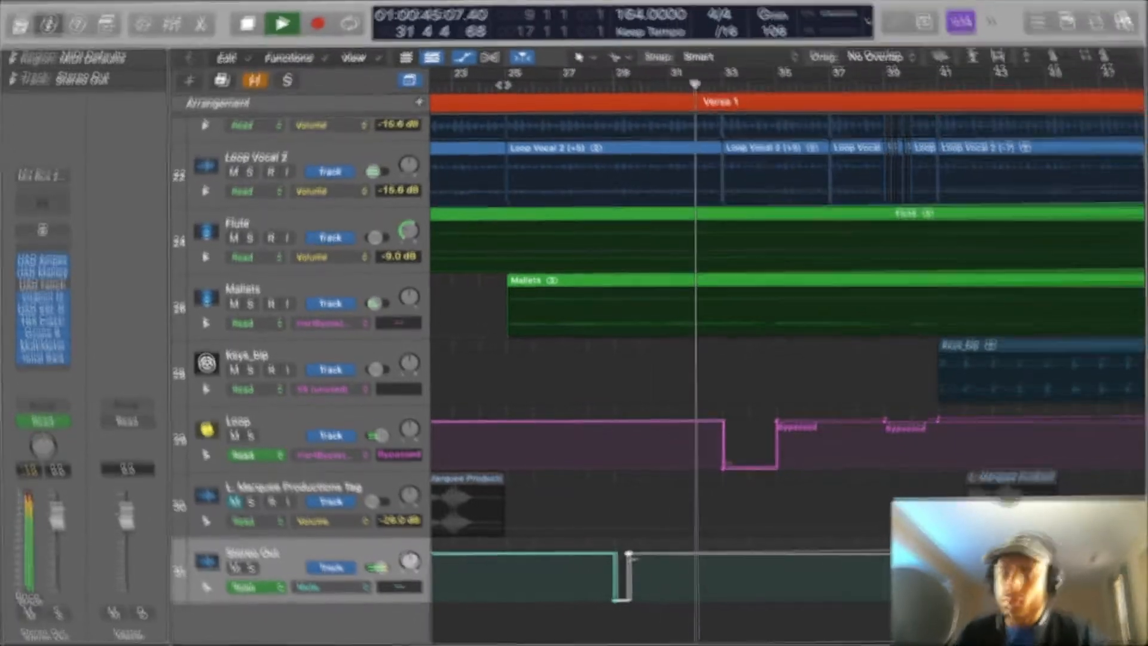
key("space")
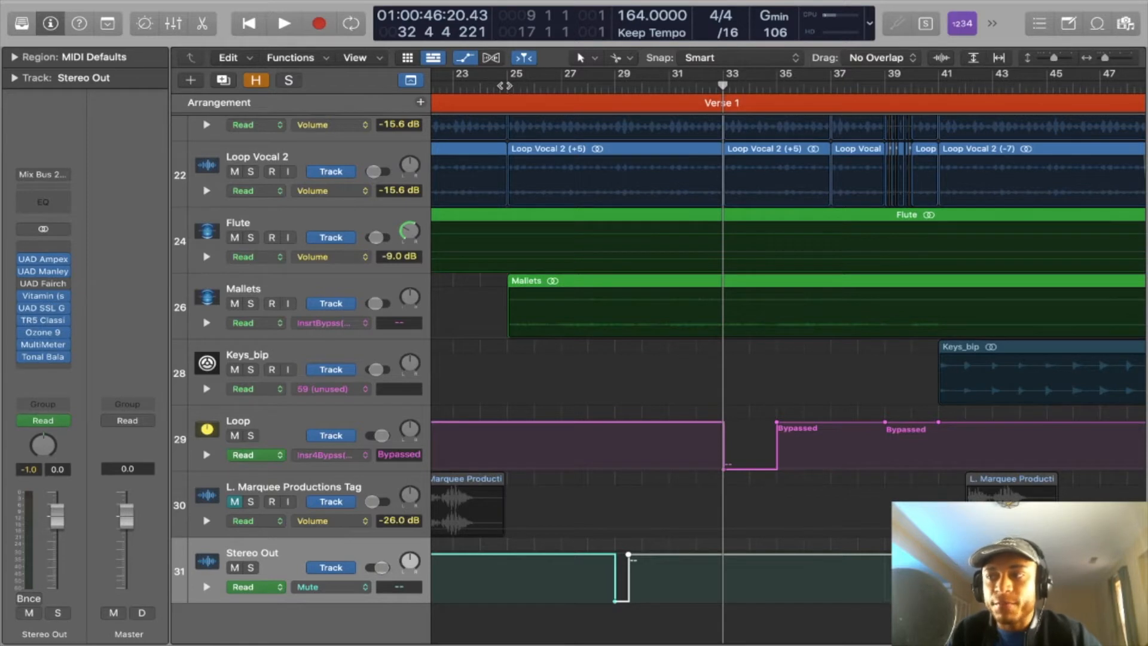
scroll(615, 572, "up", 8)
scroll(616, 572, "left", 18)
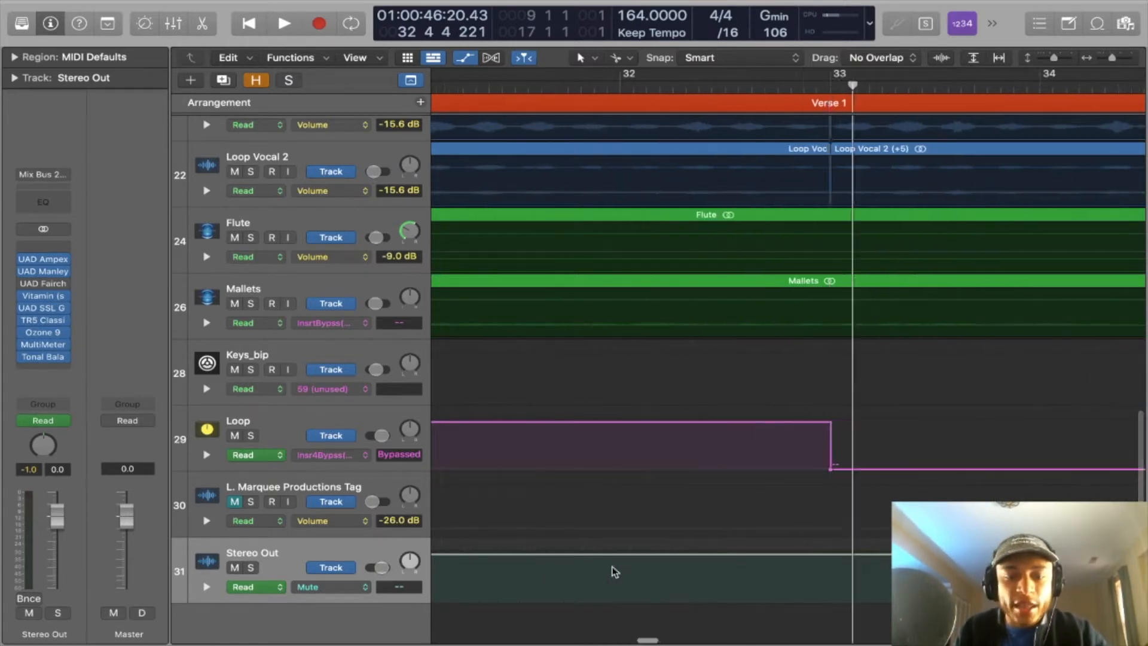
scroll(615, 571, "right", 10)
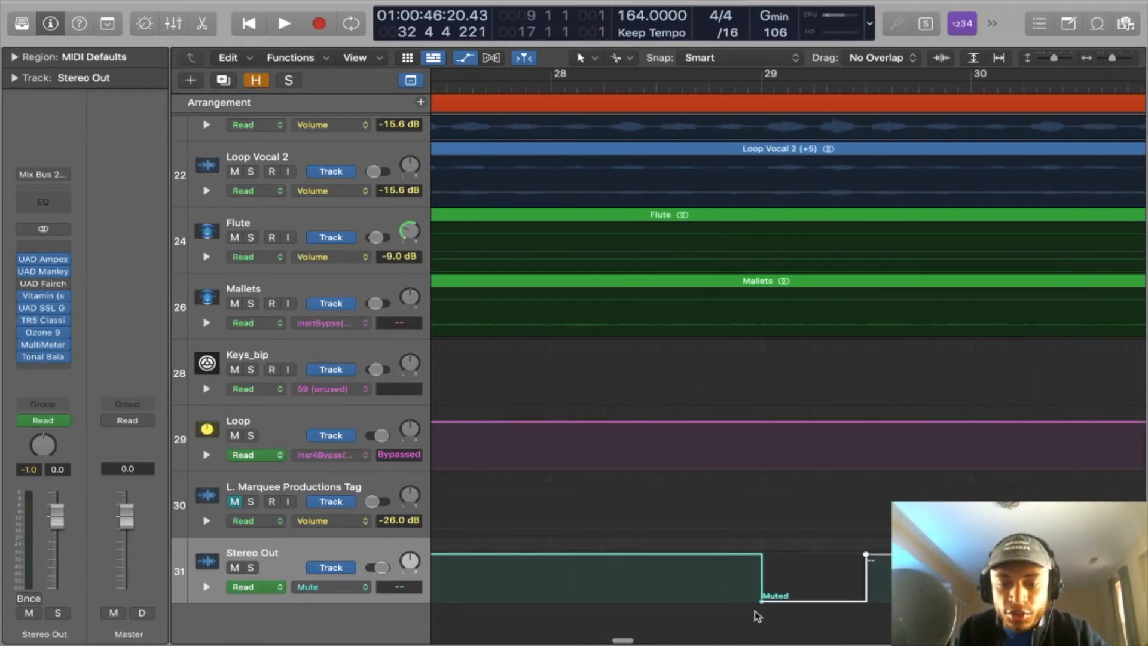
left_click_drag(761, 600, 687, 601)
left_click_drag(868, 556, 903, 556)
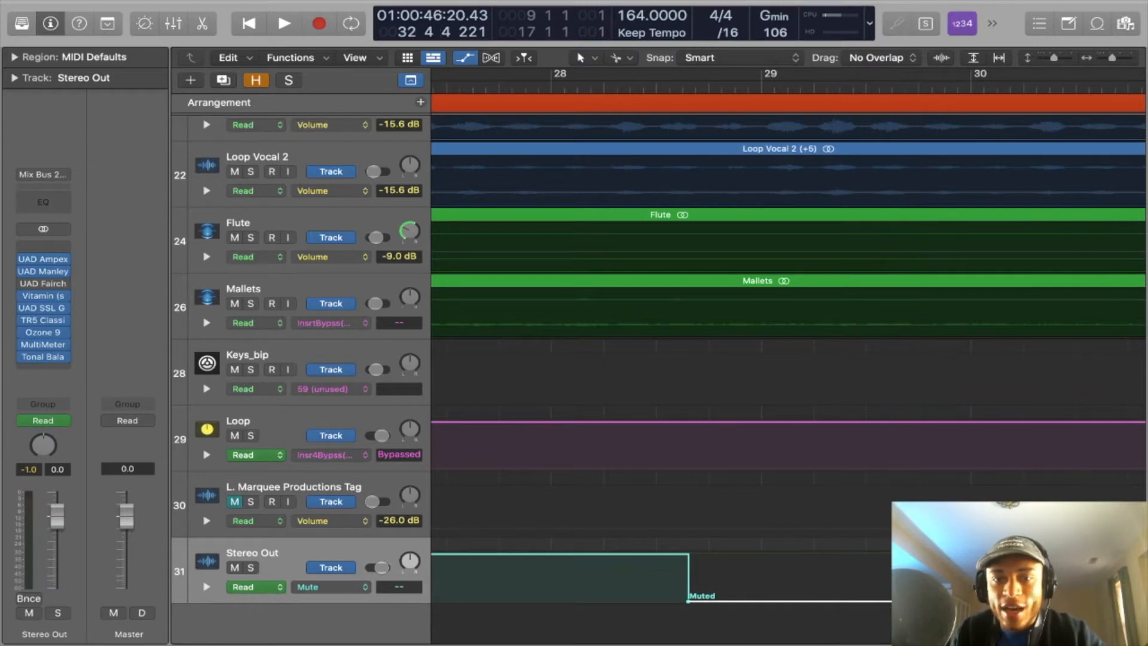
- Audition the Stereo Out mute from about bar 26 and set the playhead at the start of the muted section in bar 28
scroll(903, 555, "down", 10)
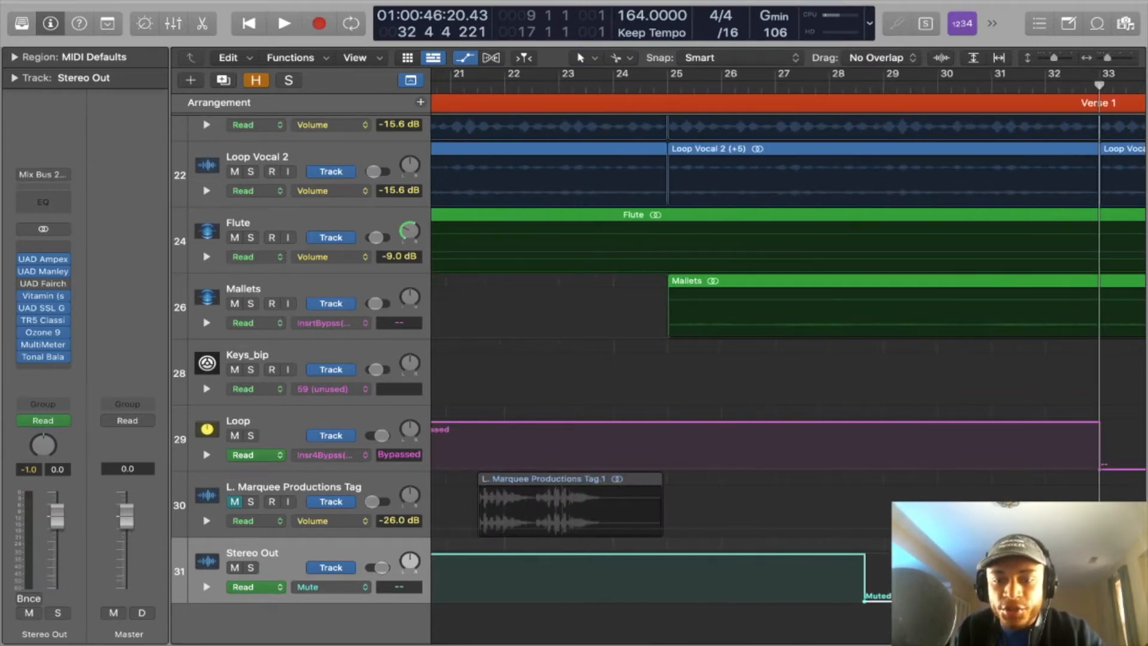
left_click(747, 85)
key("space")
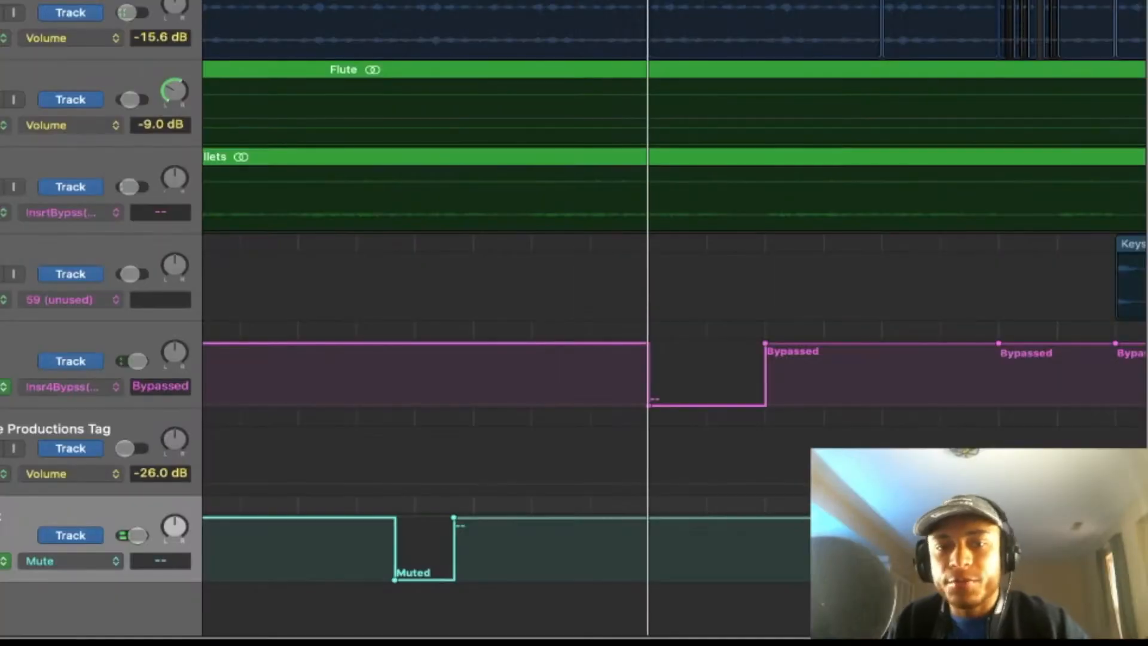
scroll(670, 323, "left", 3)
scroll(663, 317, "left", 2)
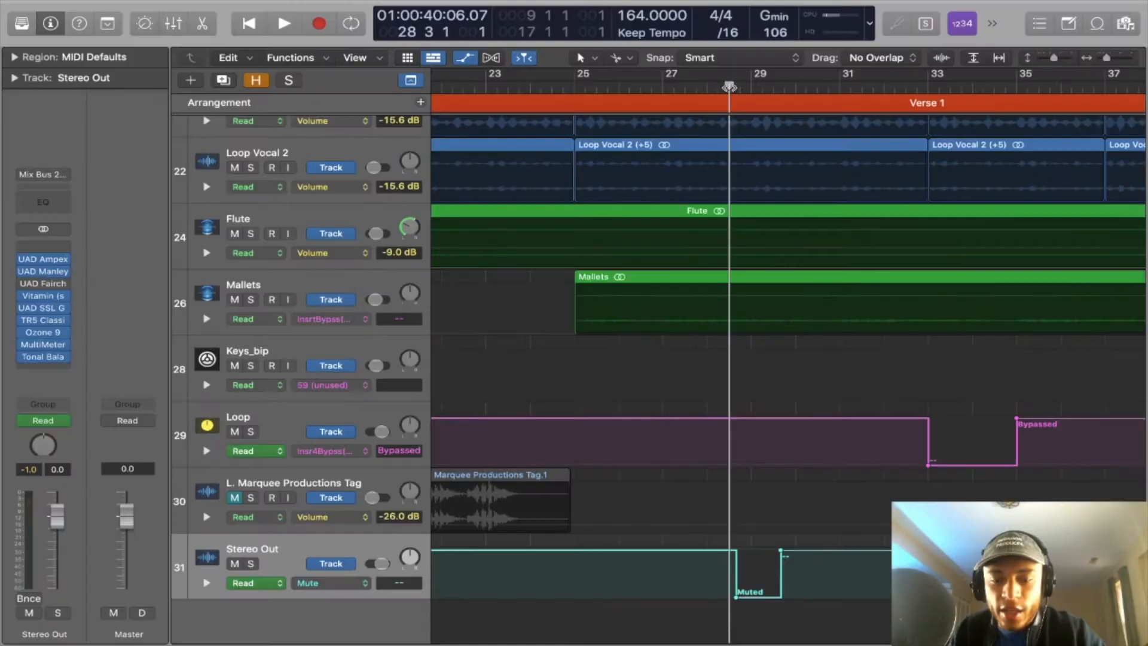
left_click_drag(730, 89, 736, 95)
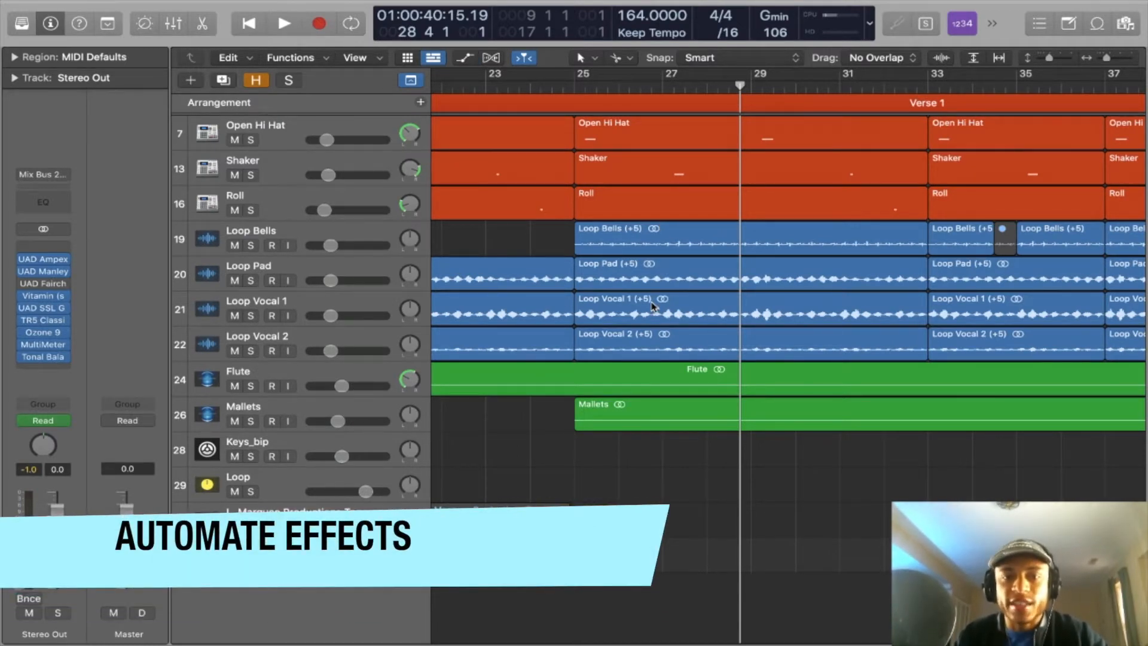
- Select the Loop track and show its Tremolator plug-in at bar 33, where the bypass automation changes
left_click(289, 478)
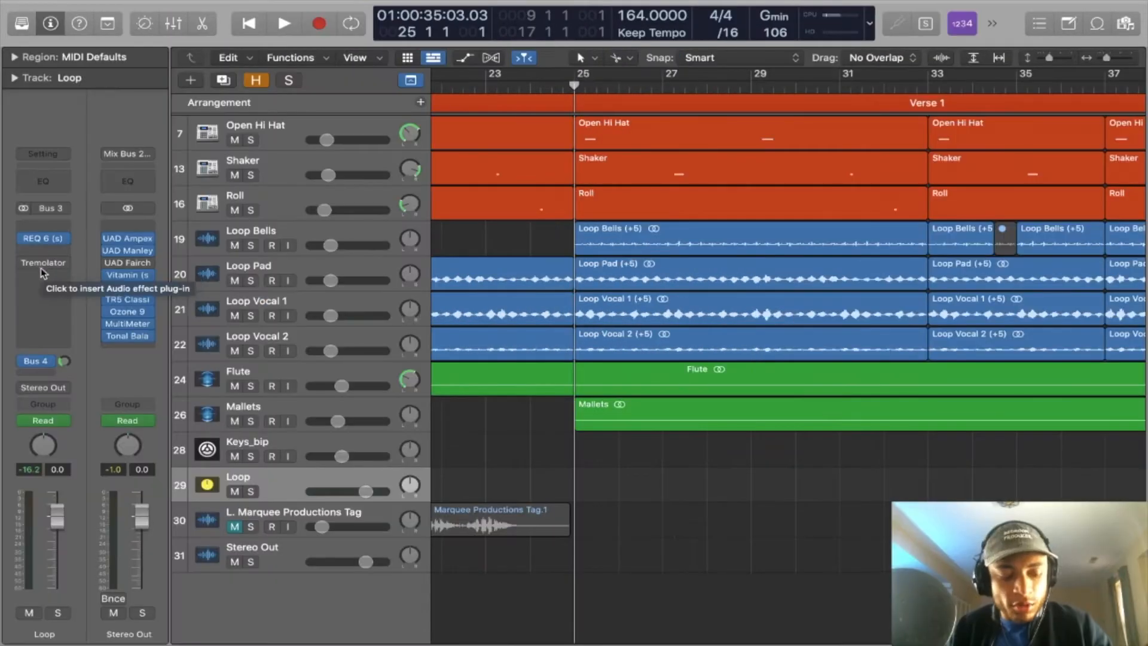
left_click(42, 265)
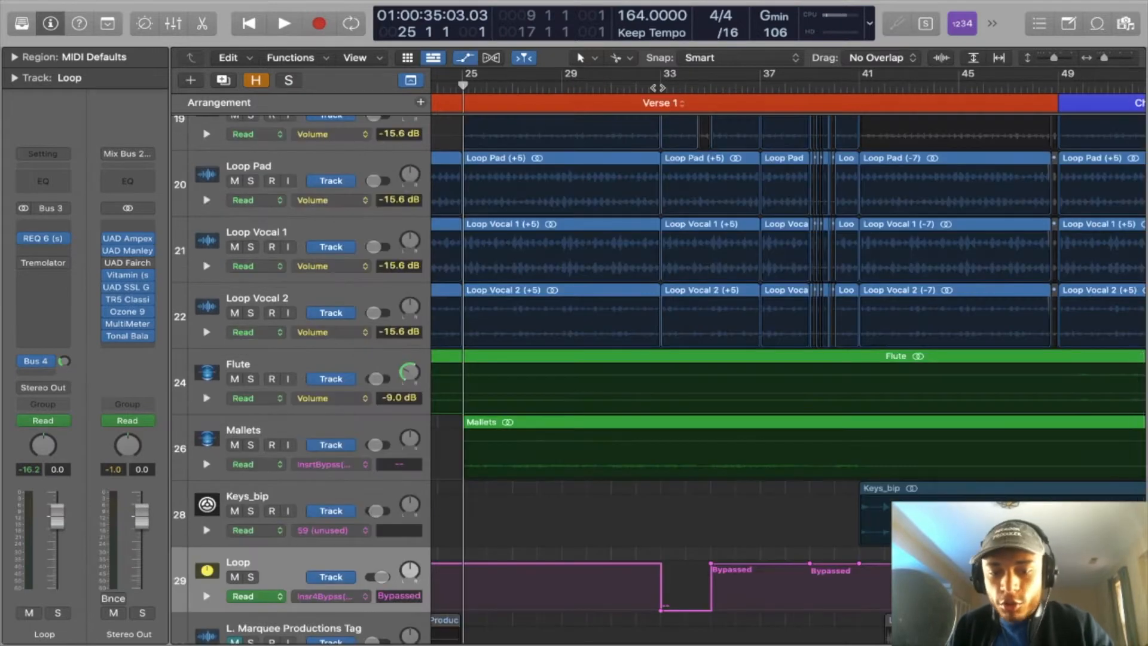
left_click(657, 88)
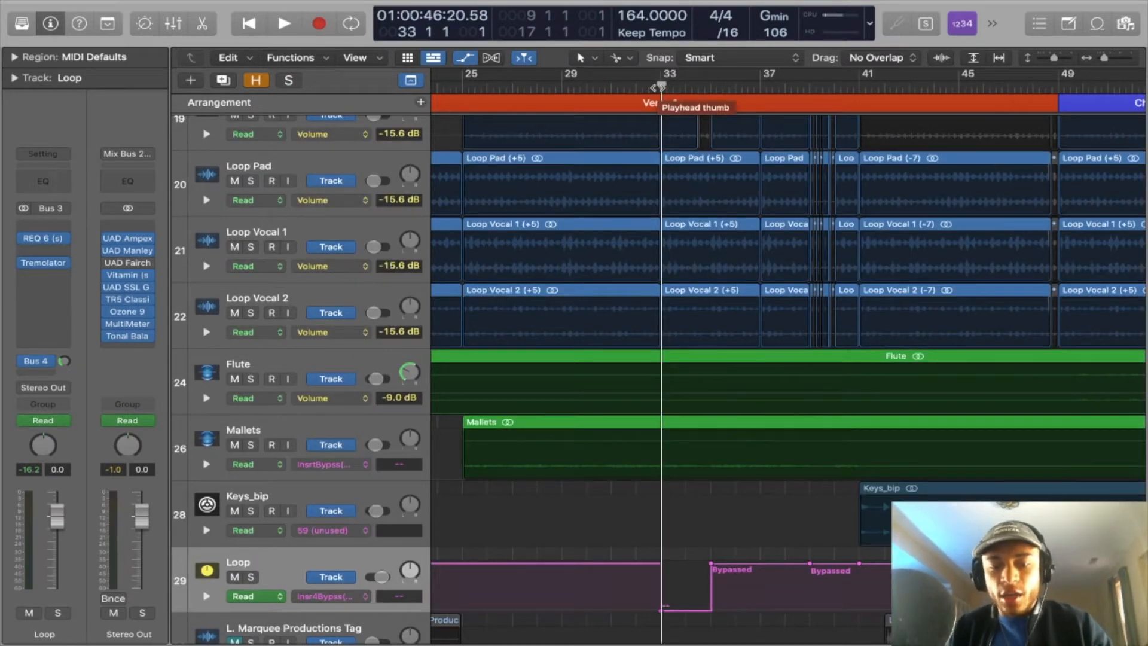
left_click_drag(1105, 57, 1102, 64)
key("v")
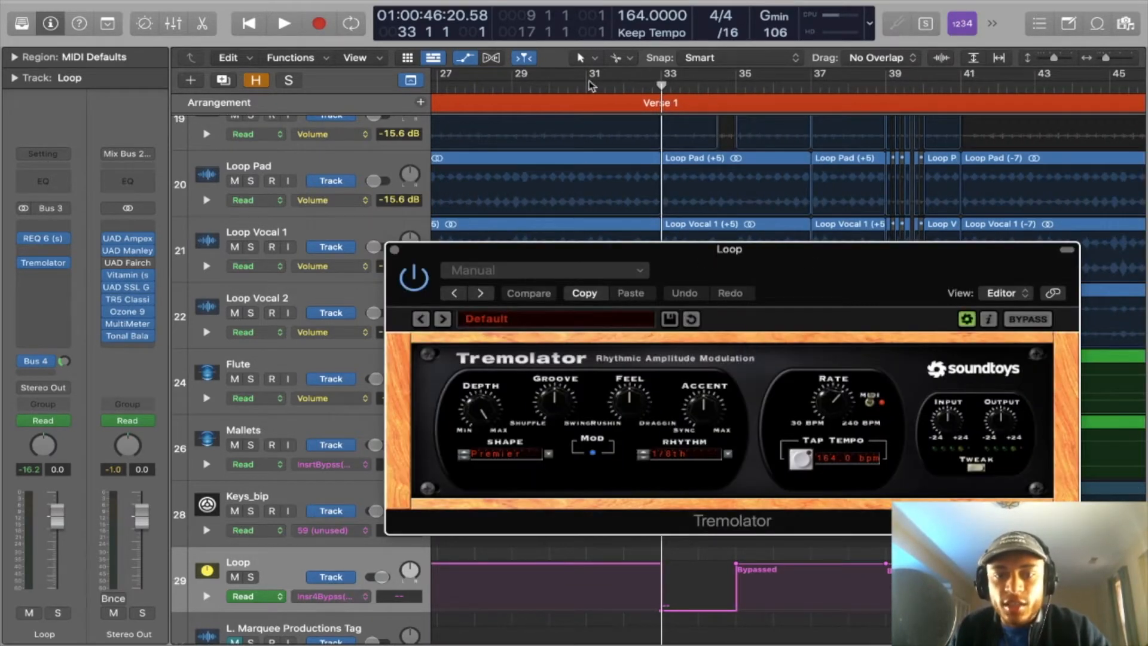
- Check the Tremolator's switch-on point in Verse 1 by moving the playhead to just before bar 33 and back onto it
left_click(624, 85)
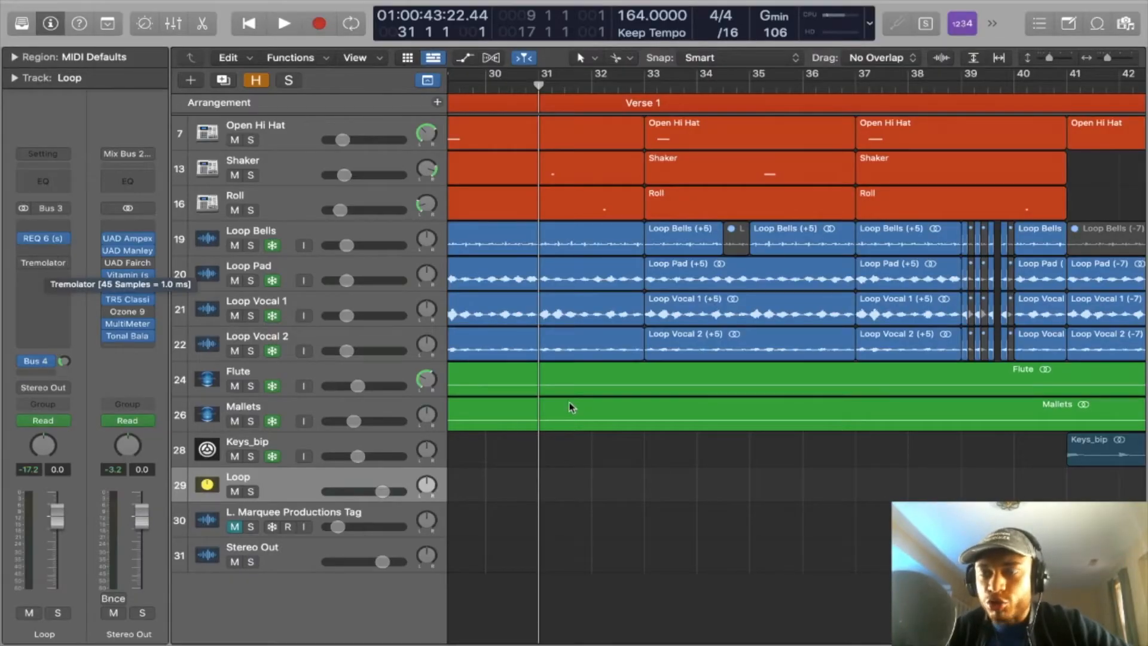
left_click(646, 86)
left_click(645, 85)
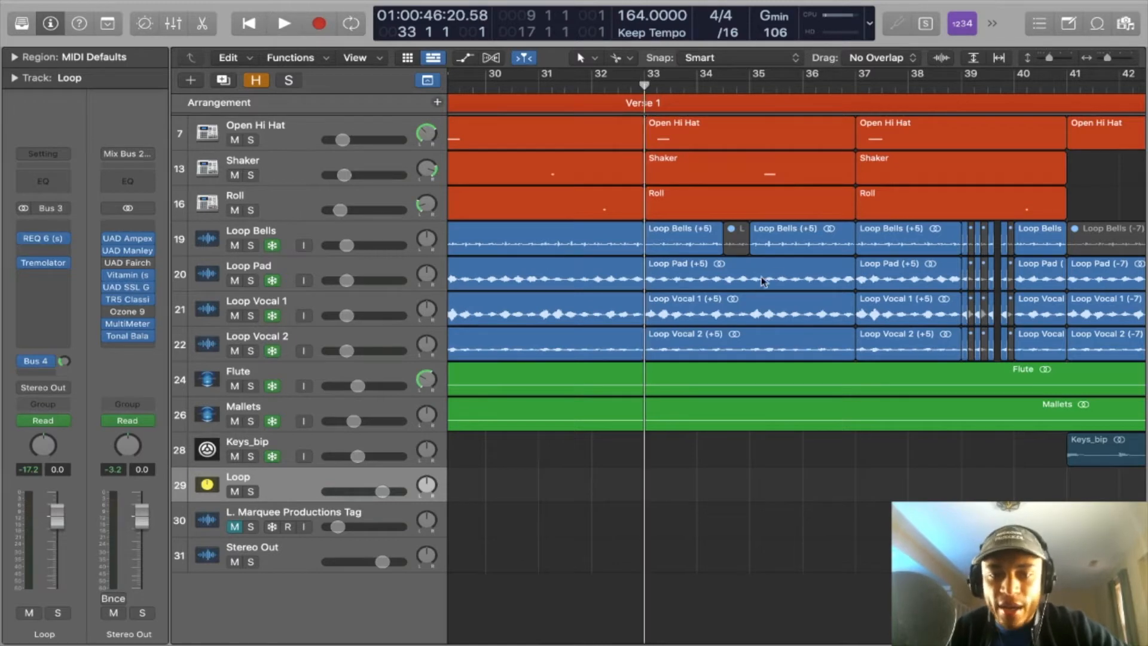
scroll(590, 377, "right", 2)
scroll(590, 377, "up", 1)
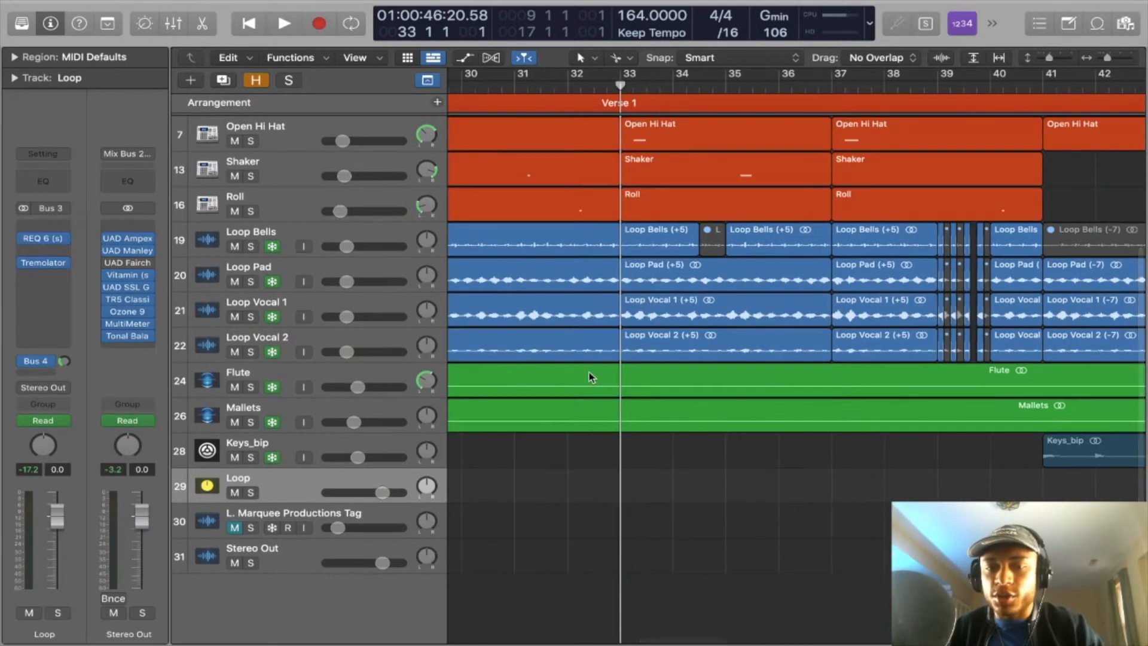
- Examine the Loop track's Tremolator bypass automation at bar 63 in Verse 2 and the regions through to the Outro
key("super+Left")
key("super+Left")
key("super+Left")
key("super+Left")
key("super+Left")
key("super+Left")
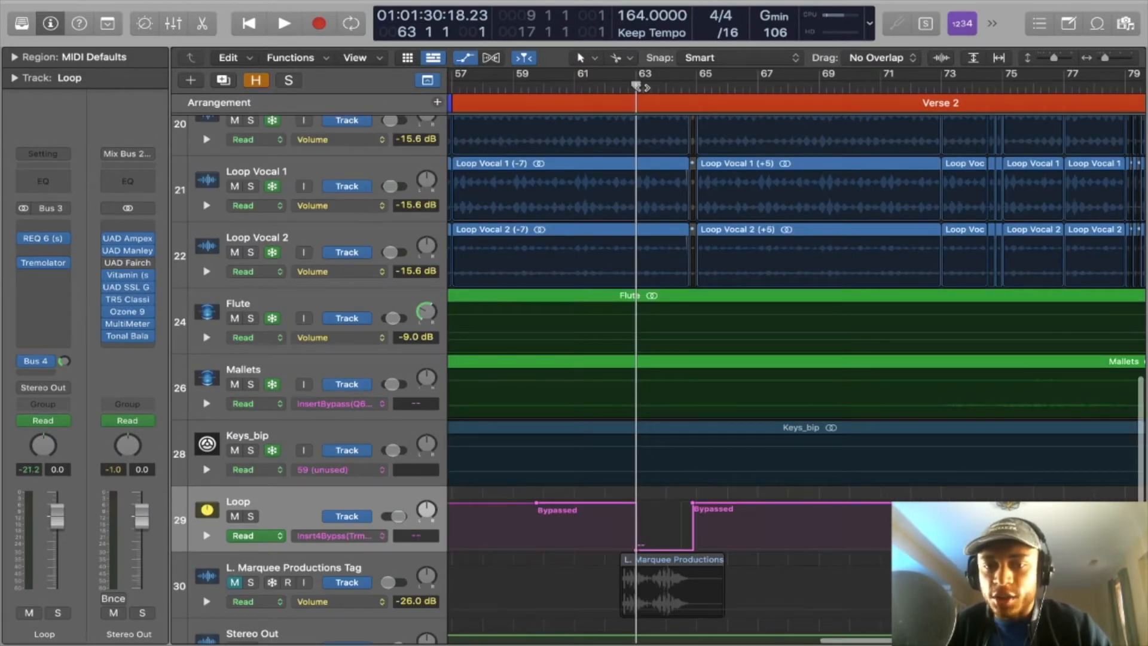
scroll(637, 88, "right", 15)
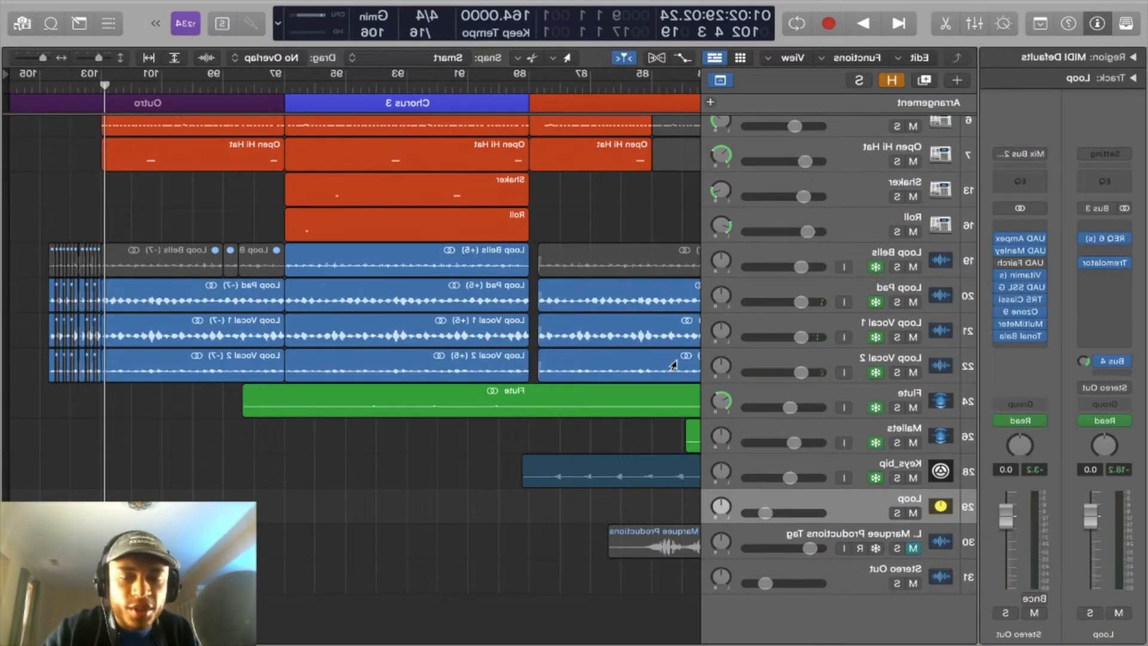
- Return to Verse 1 and place the playhead at bar 41, where the -7 transposed loop regions begin
scroll(573, 388, "left", 5)
scroll(573, 389, "left", 1)
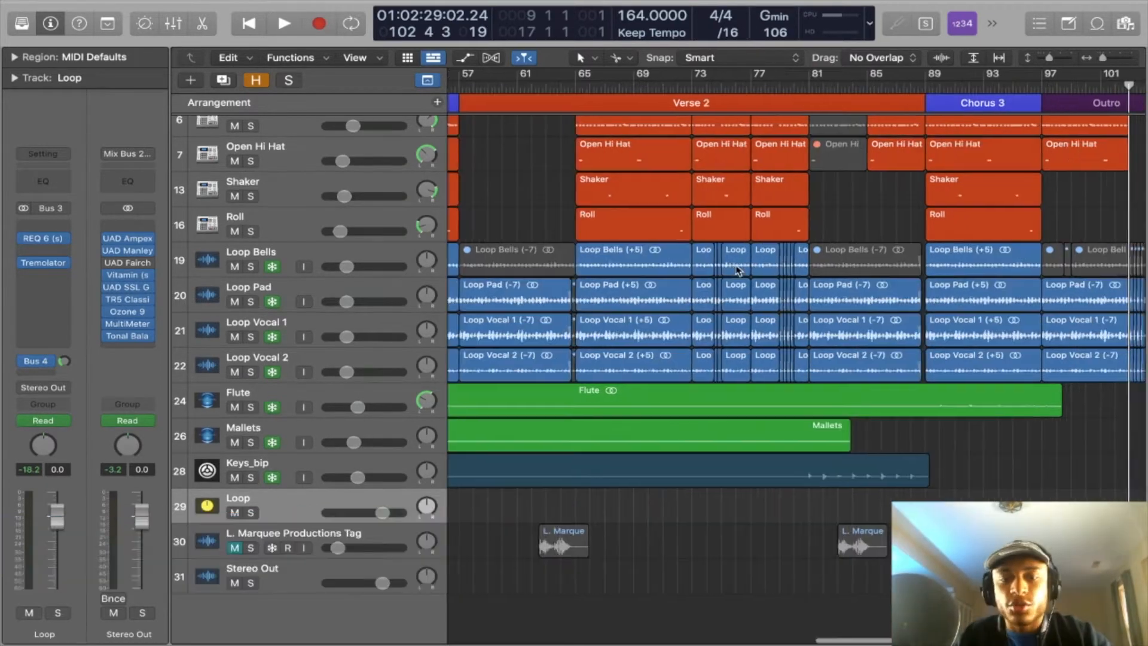
scroll(739, 270, "left", 10)
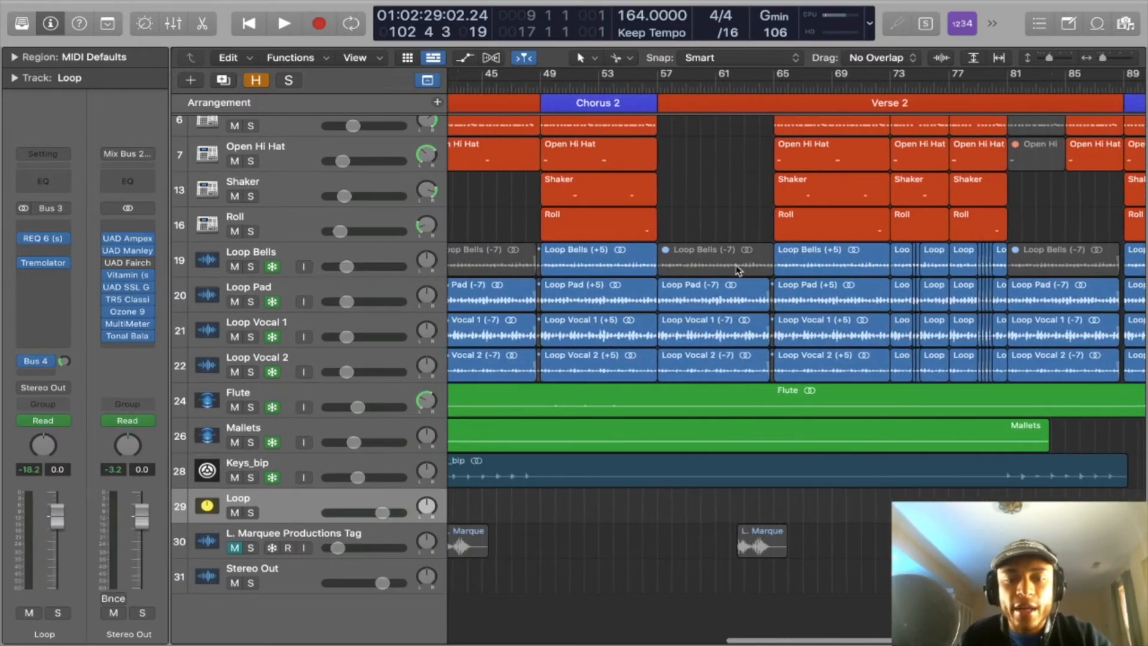
scroll(739, 271, "left", 6)
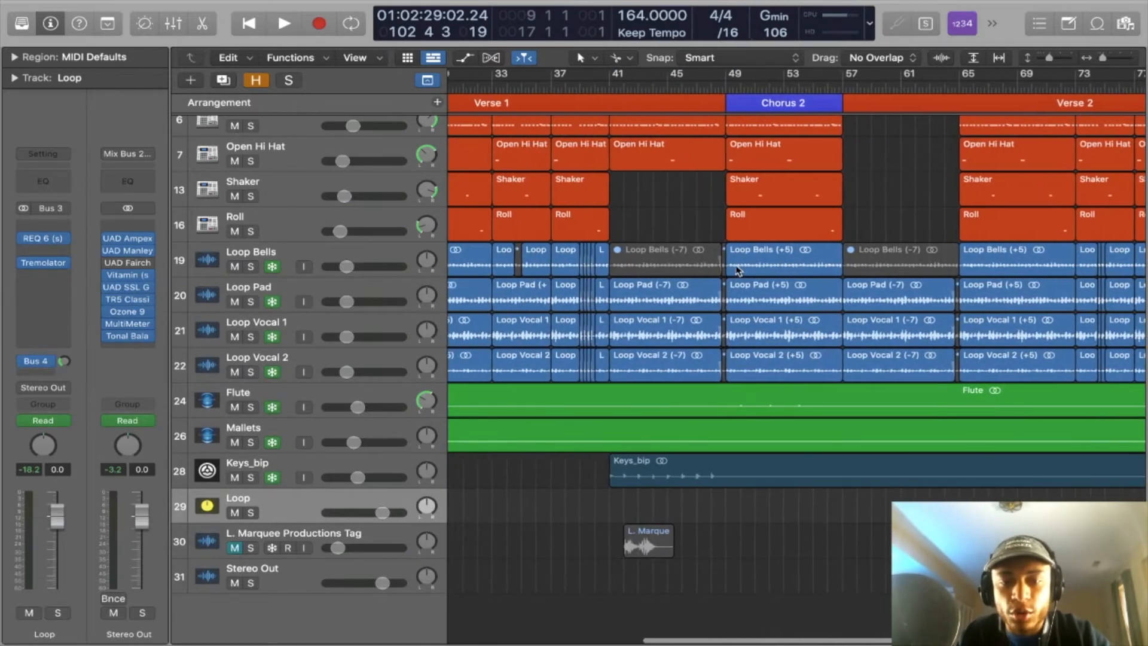
scroll(739, 271, "left", 1)
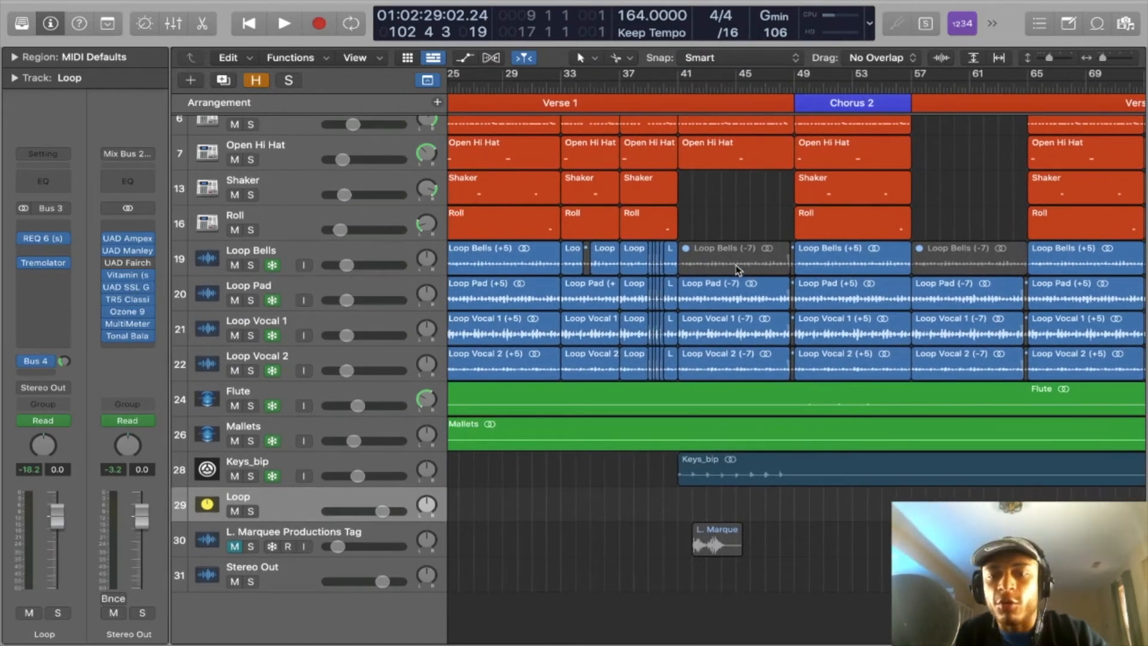
left_click(677, 80)
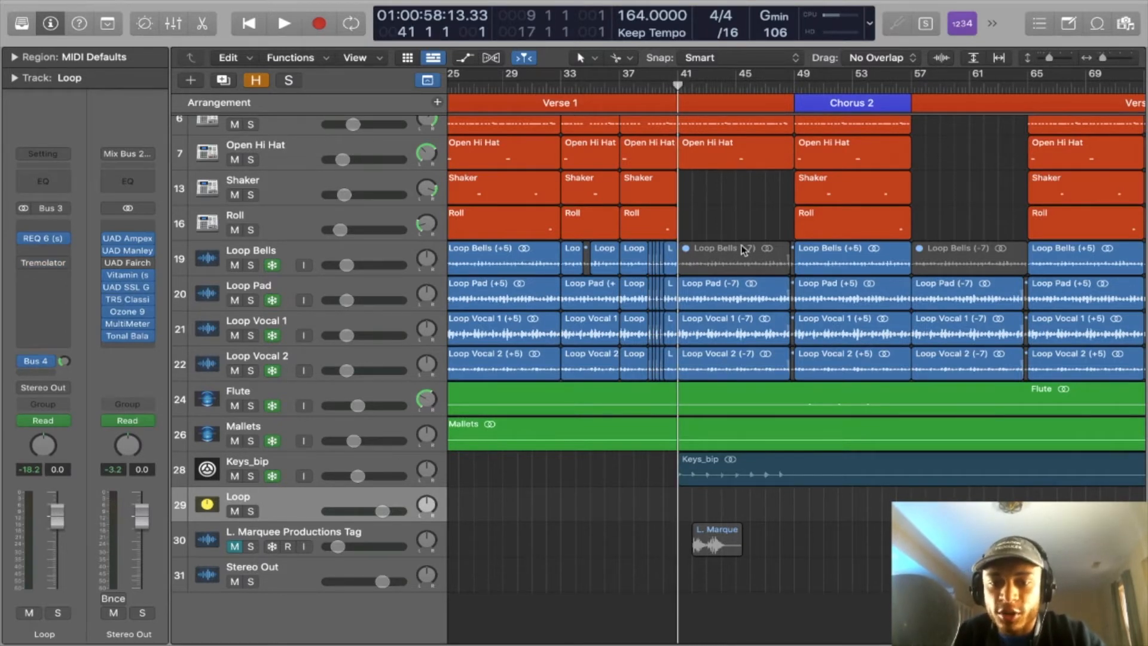
- Examine the transition at bar 41 in Verse 1, where the loop regions switch from +5 to -7 transposition
key("super+Right")
key("super+Right")
key("super+Right")
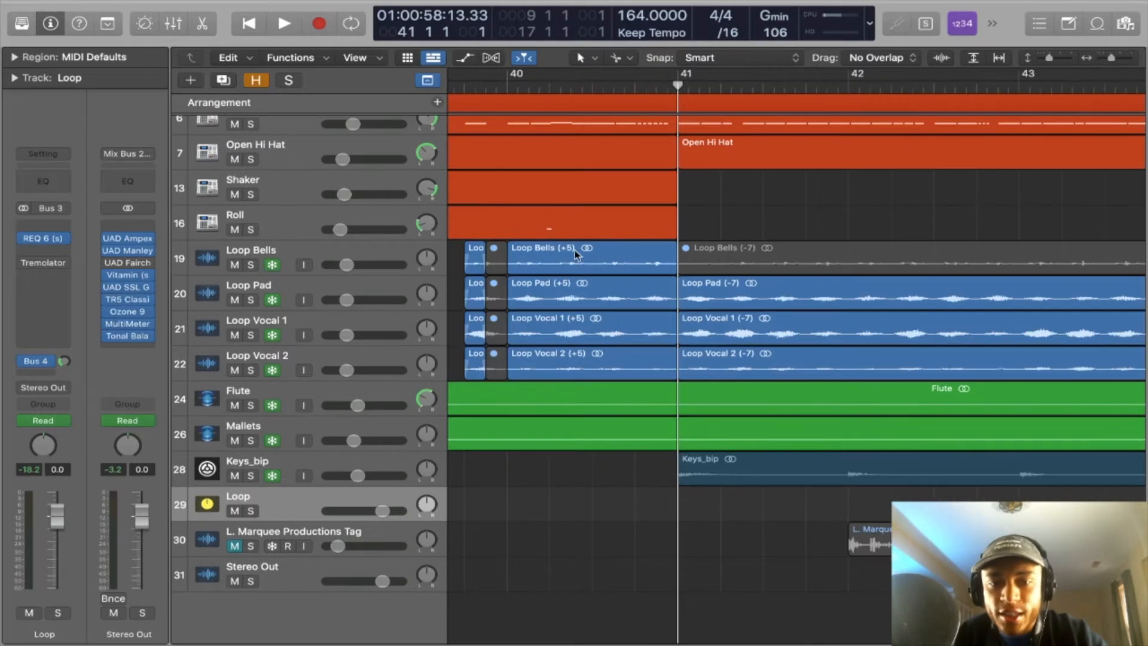
key("super+Left")
key("super+Left")
key("super+Left")
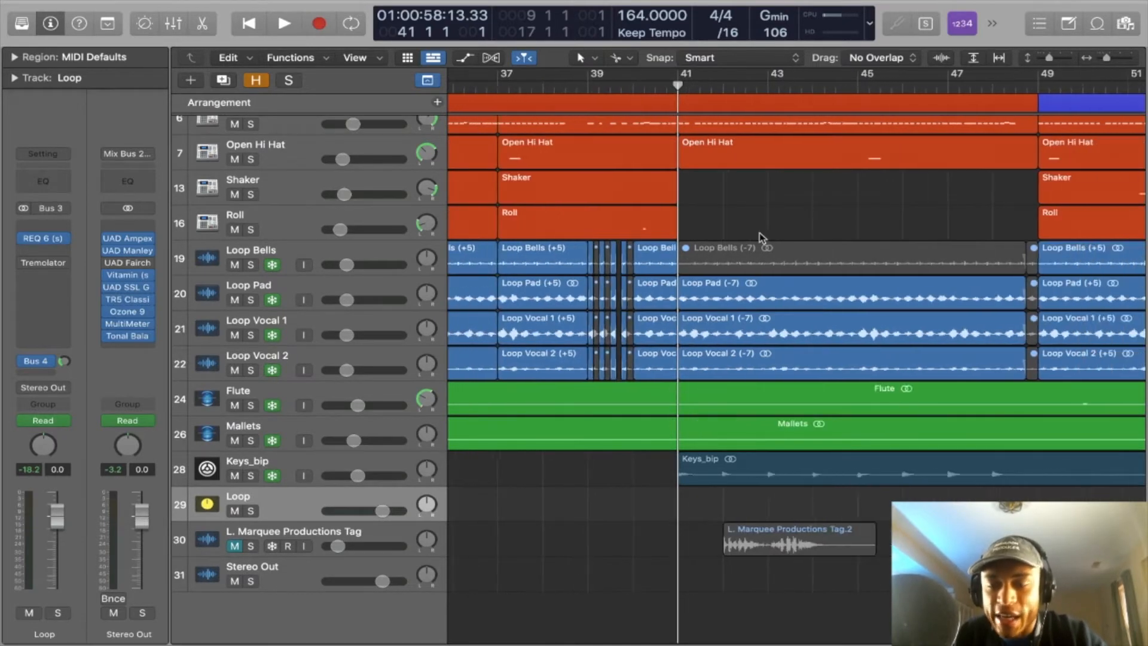
key("super+Right")
key("super+Right")
key("super+Right")
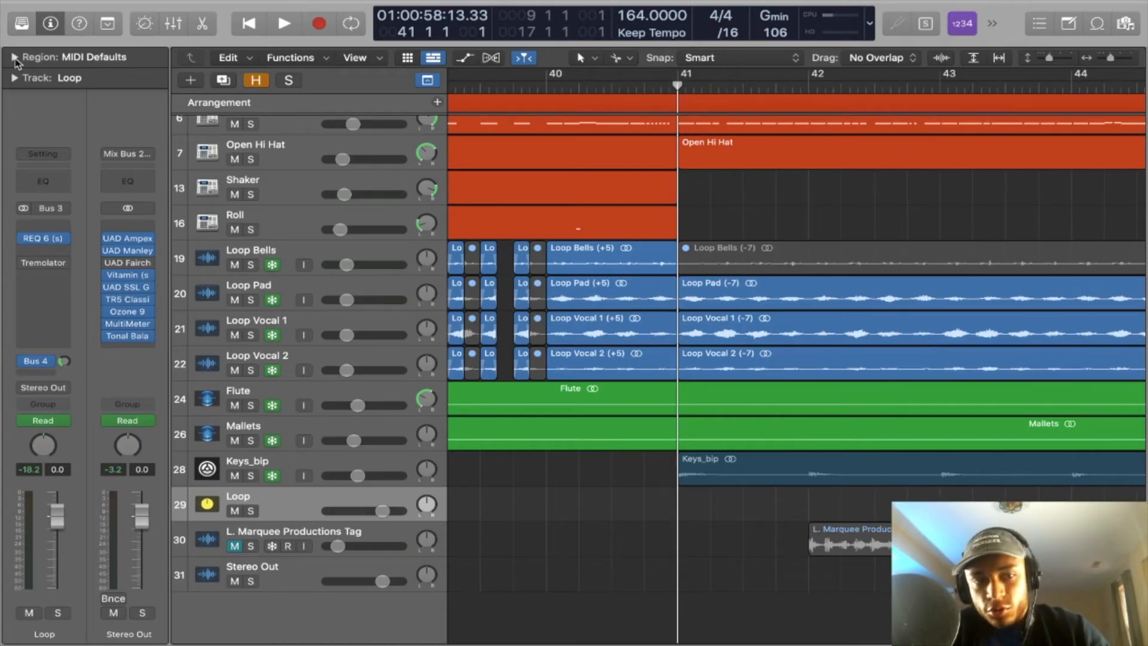
- Show the region parameters of the muted Loop Bells region at bar 41, try its transposition at +12, and return it to -7
left_click(15, 58)
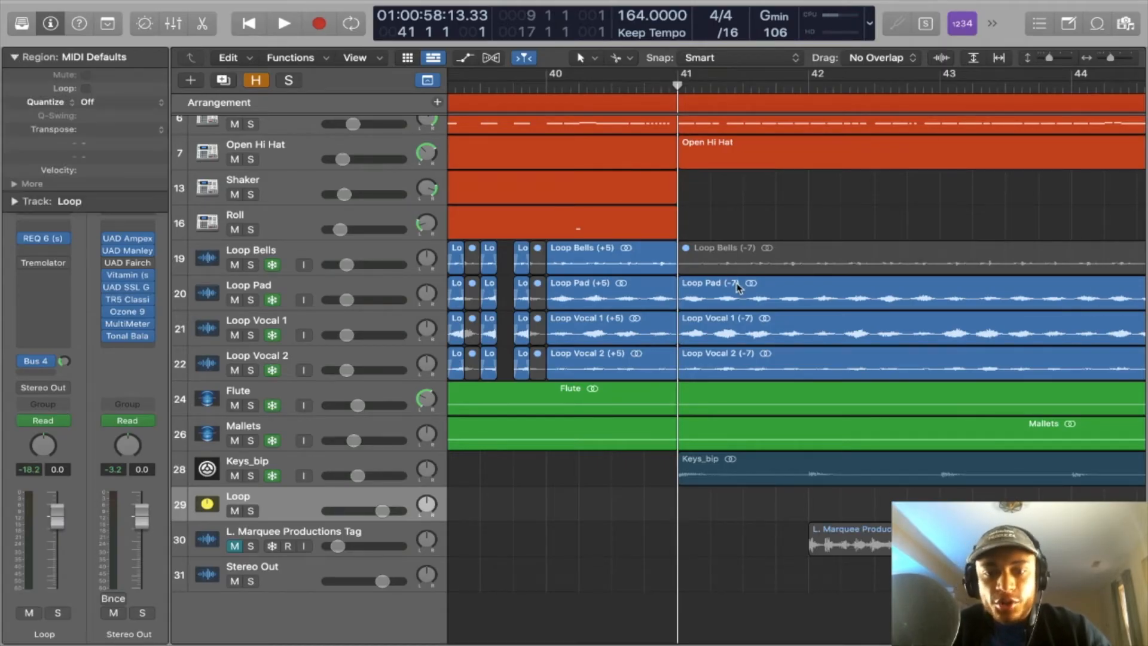
left_click(763, 256)
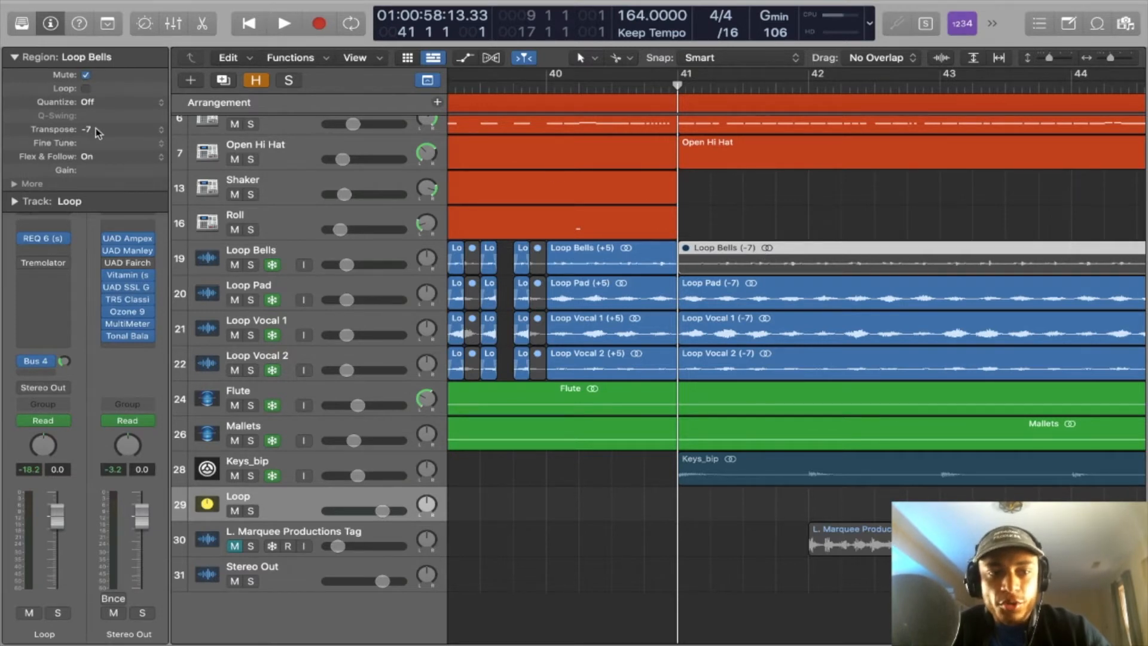
left_click_drag(99, 137, 105, 82)
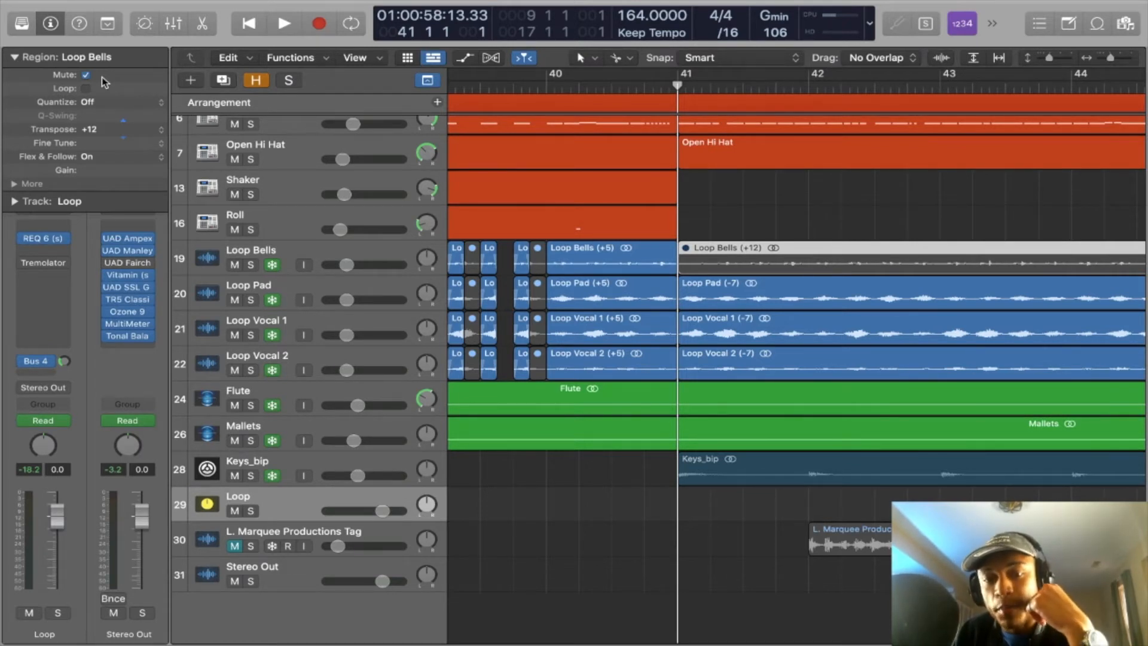
left_click_drag(101, 84, 101, 121)
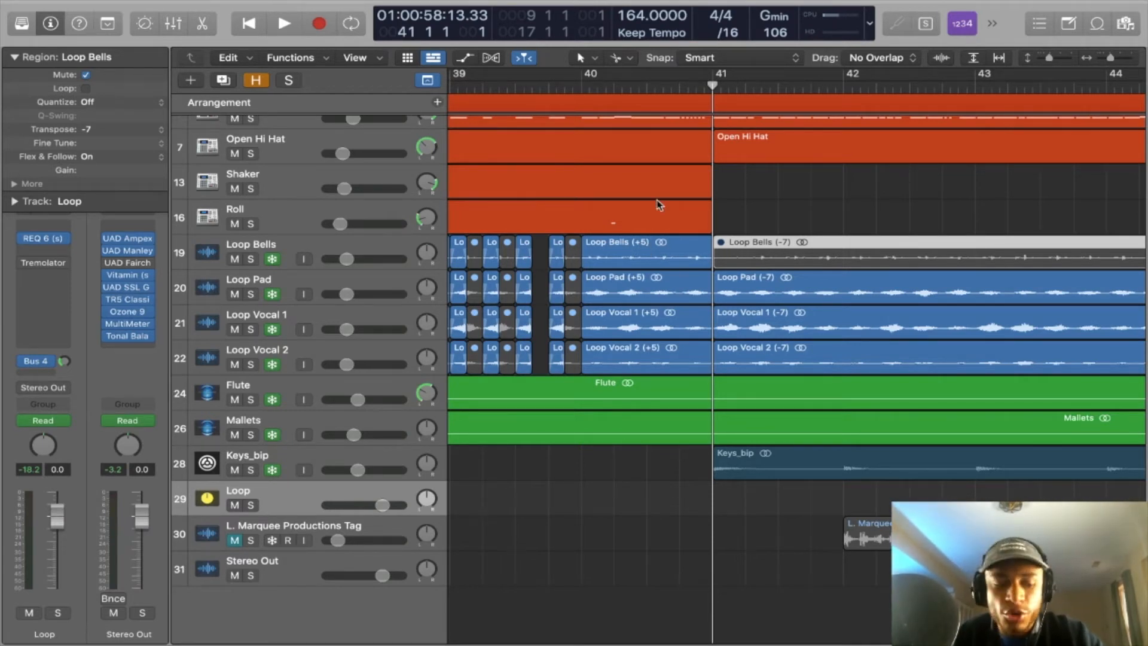
- Play the arrangement from just before bar 39 through the transposed section at bar 41, then view it within Verse 1 and Chorus 2
scroll(628, 86, "left", 3)
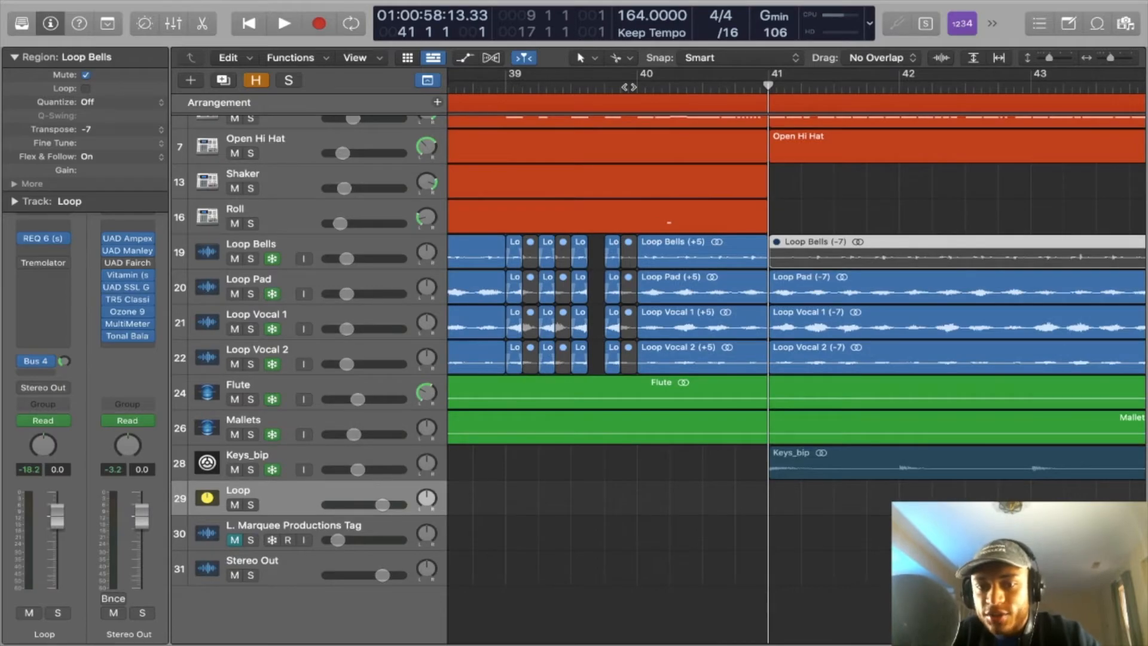
left_click(630, 87)
double_click(499, 87)
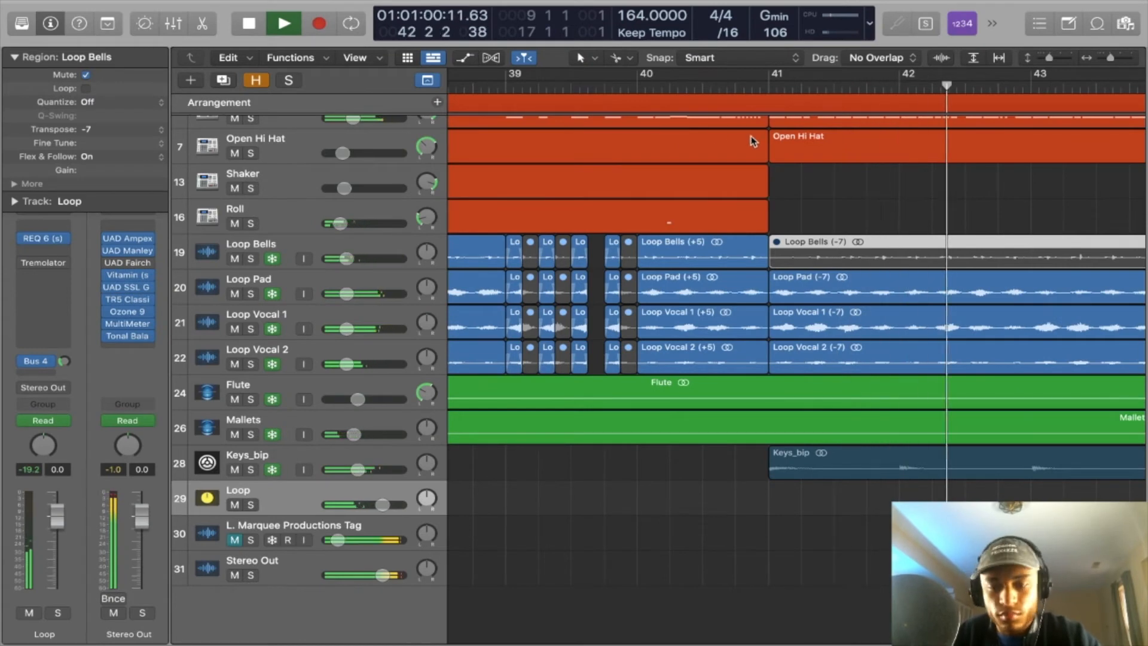
scroll(751, 138, "down", 3)
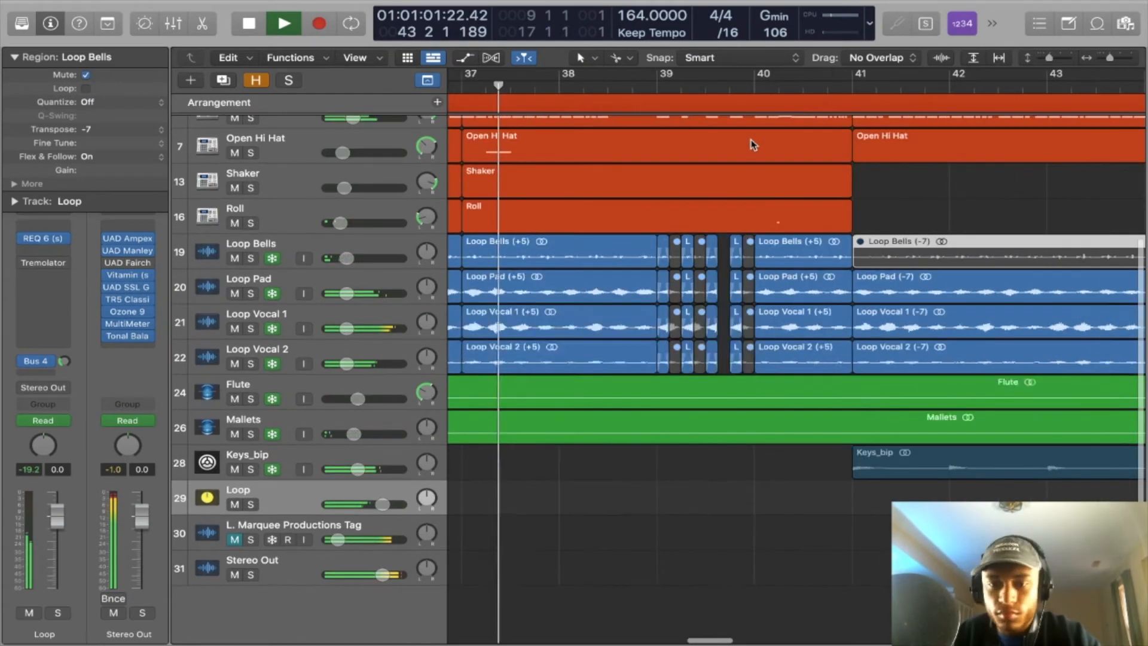
scroll(751, 139, "down", 3)
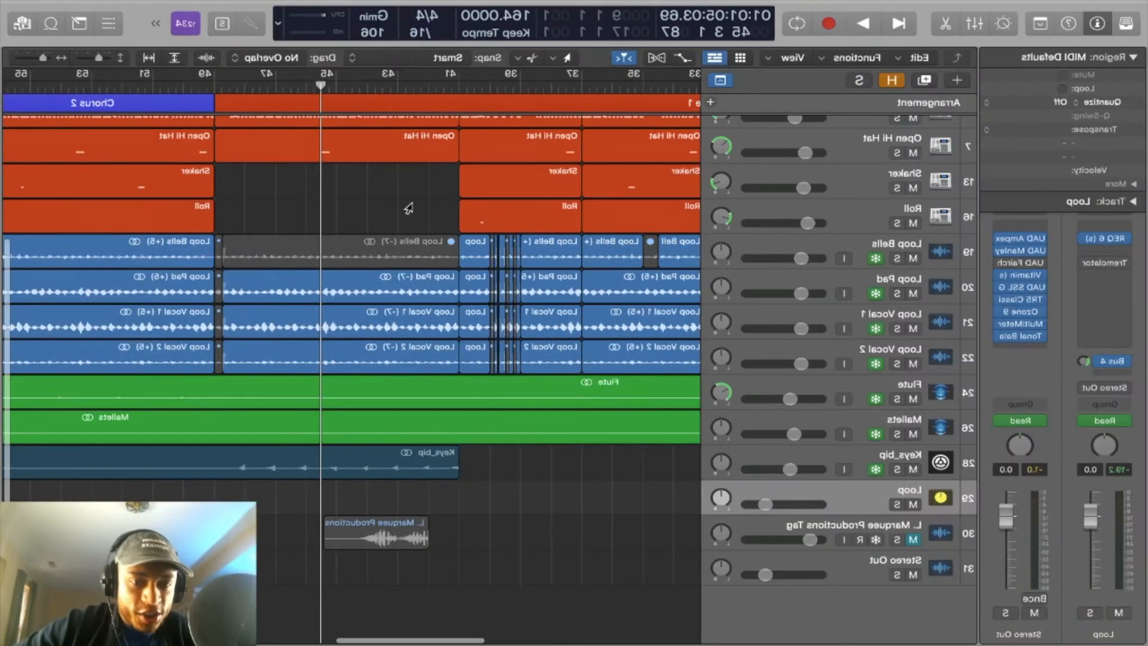
scroll(408, 208, "down", 3)
scroll(409, 209, "down", 3)
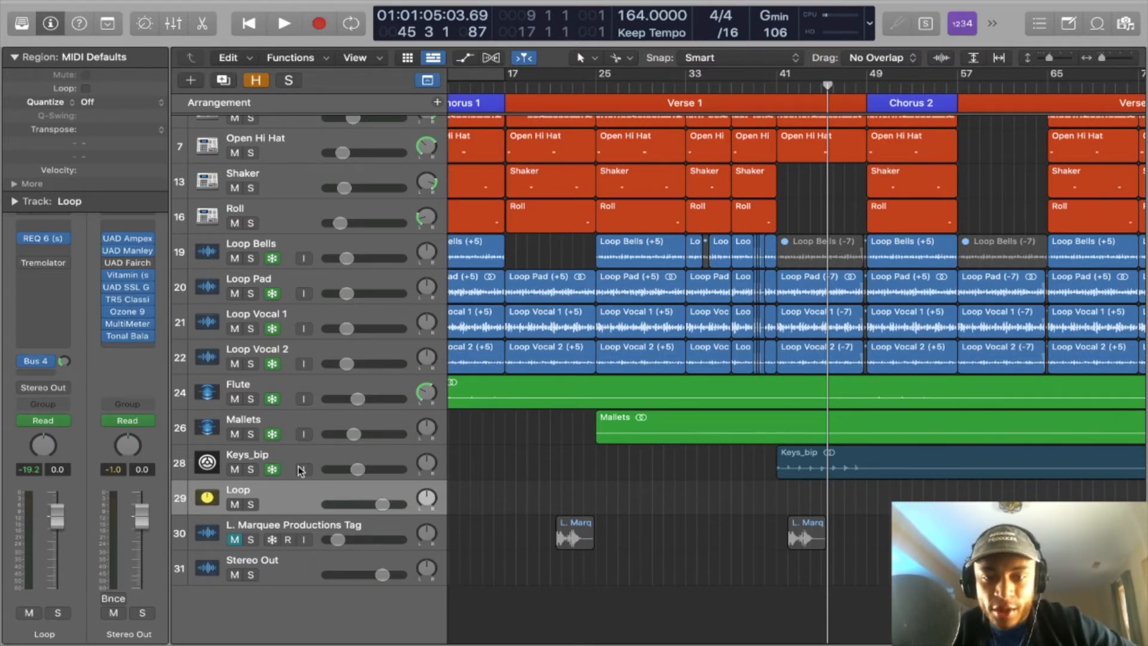
scroll(812, 295, "up", 1)
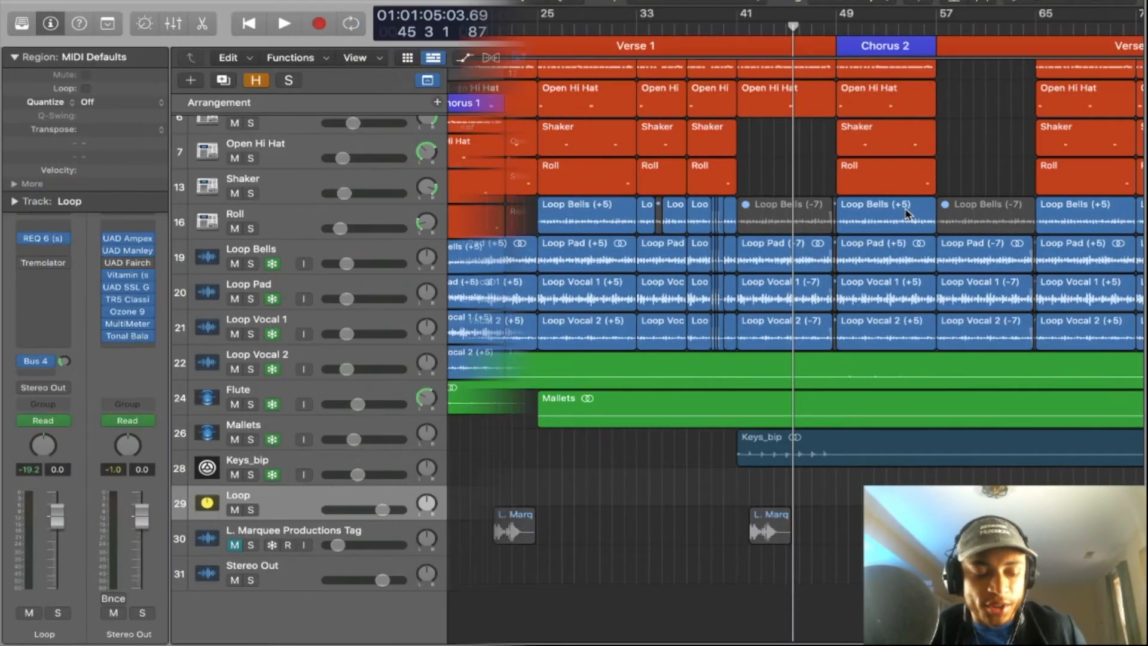
- Step back and forth through the Loop Bells, Loop Pad, Loop Vocal 1 and Loop Vocal 2 tracks to show the loop's layers
scroll(931, 255, "left", 2)
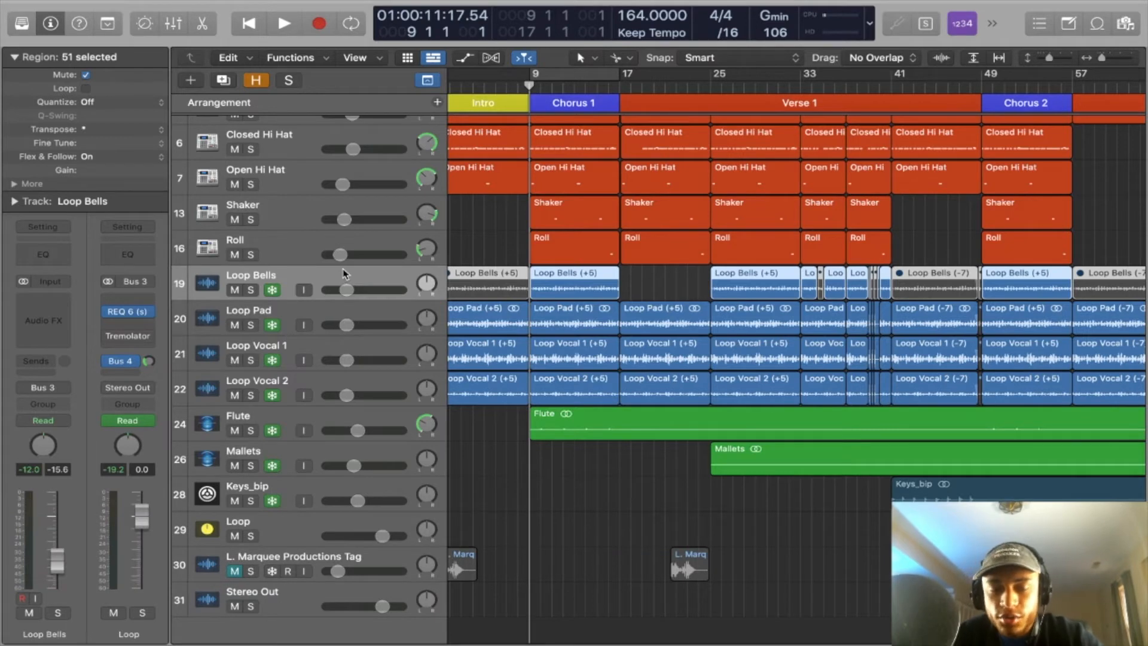
key("Down")
key("Down")
key("Down")
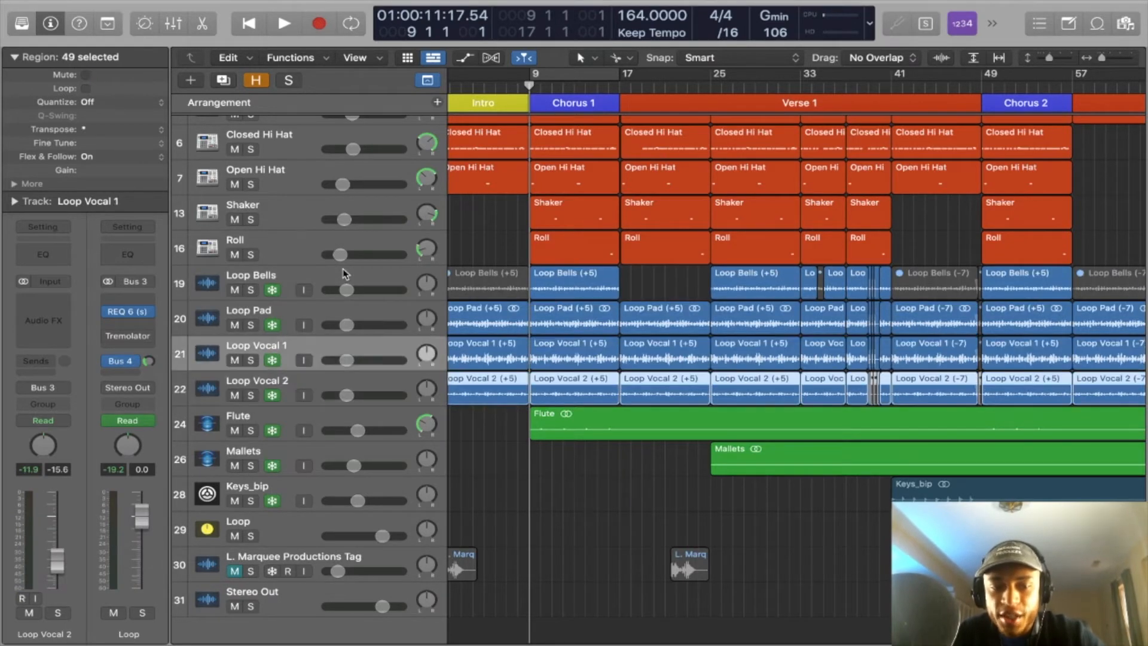
key("Up")
key("Up")
key("Up")
key("Down")
key("Down")
key("Down")
key("Up")
key("Up")
key("Up")
key("Down")
key("Down")
key("Down")
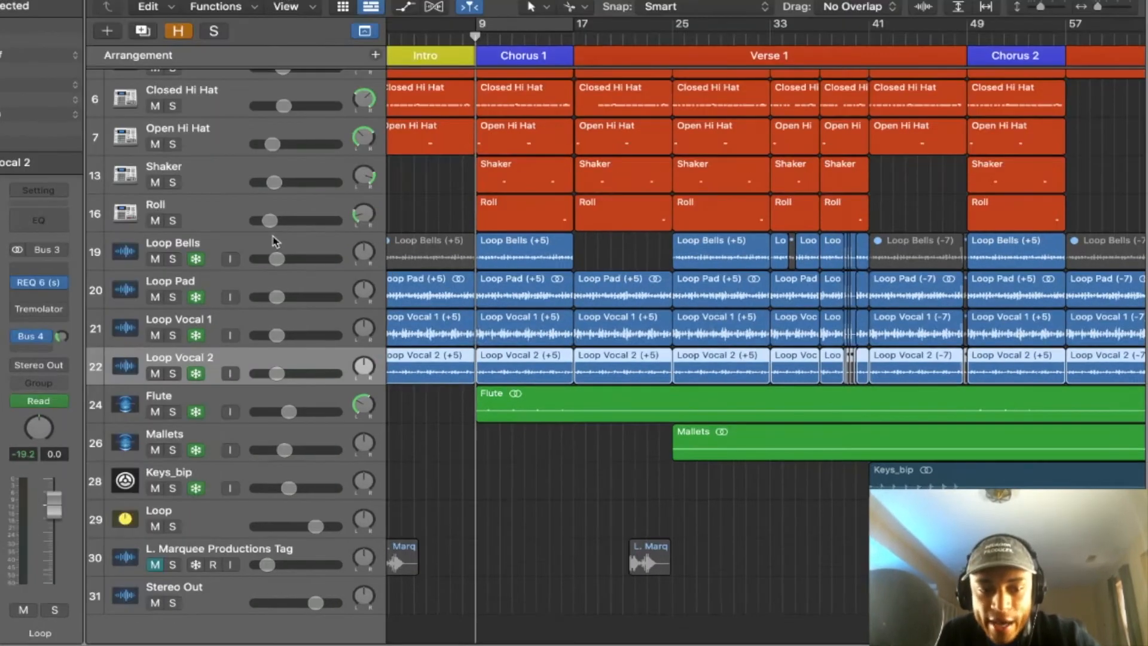
- Step through the Flute, Mallets and Keys_bip tracks to show the added melody layers
key("Down")
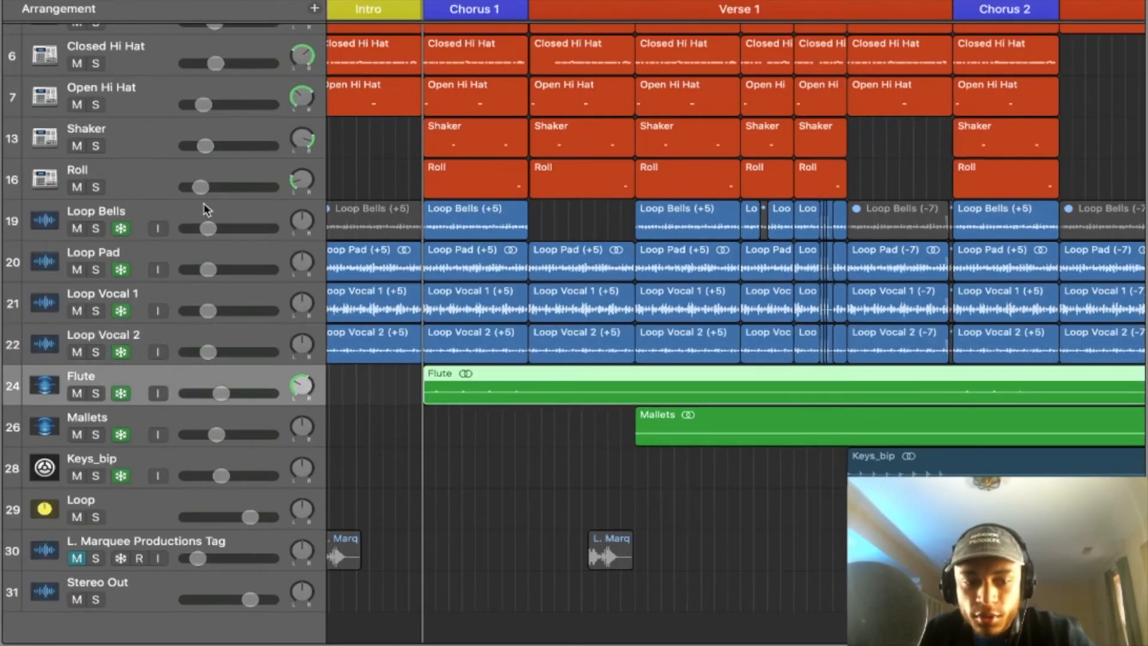
key("Down")
key("Down")
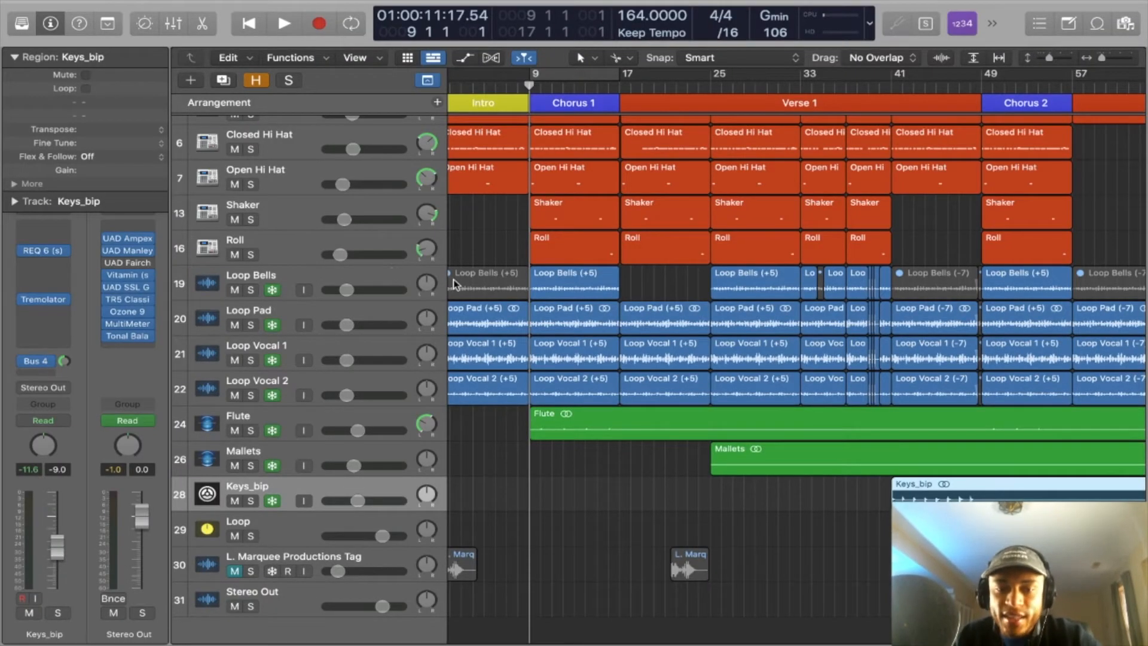
- Compare in the full arrangement where Mallets and Keys_bip enter, selecting each track and placing the playhead at bars 25 and 41
right_click(559, 489)
key("super+v")
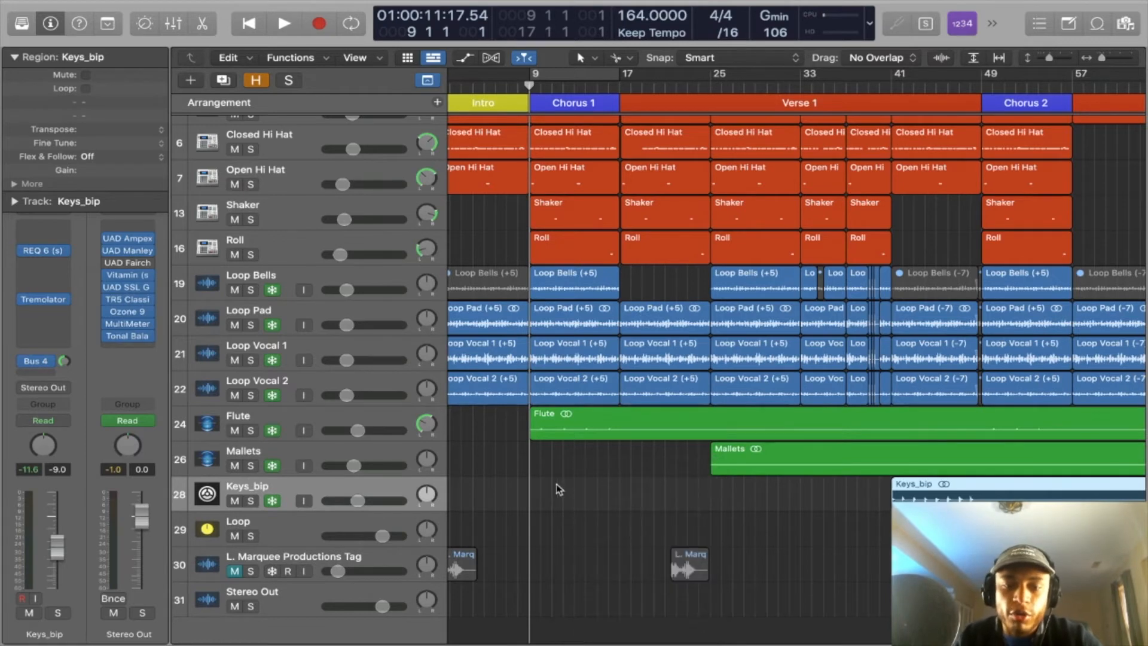
scroll(560, 490, "up", 5)
scroll(559, 489, "down", 8)
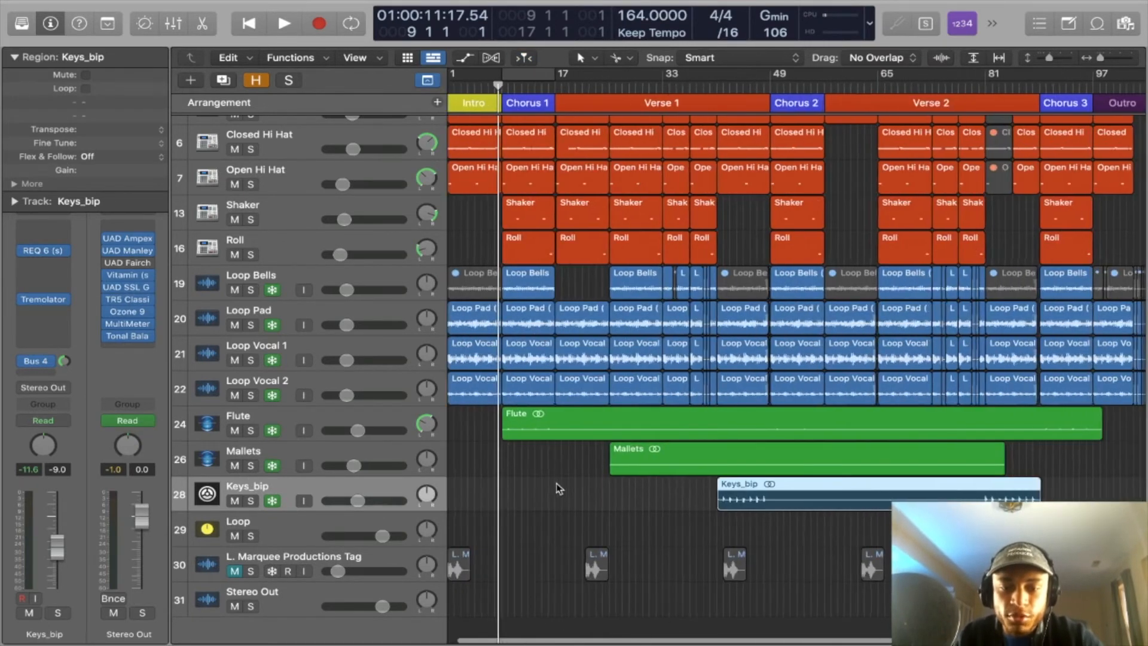
left_click(262, 449)
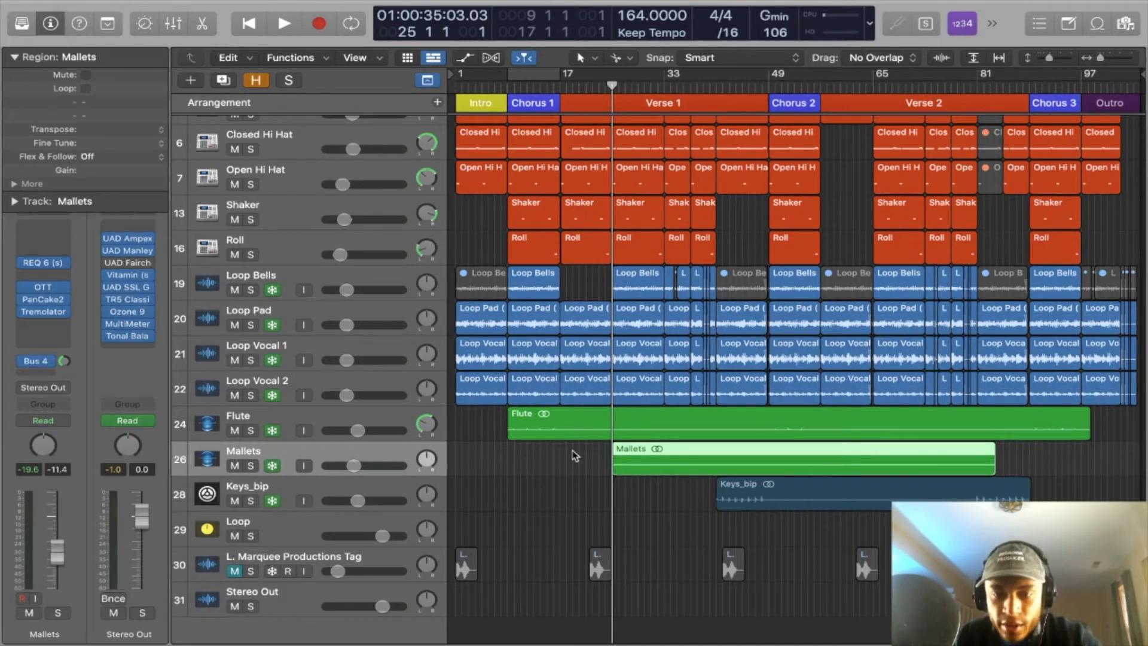
left_click(721, 87)
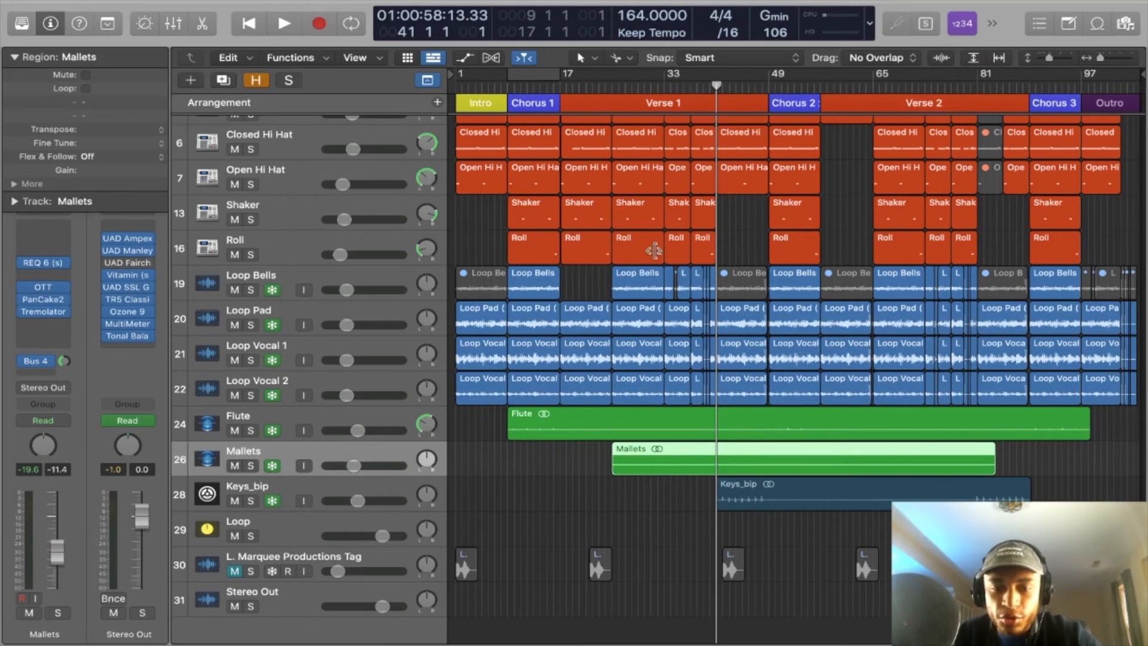
left_click(320, 480)
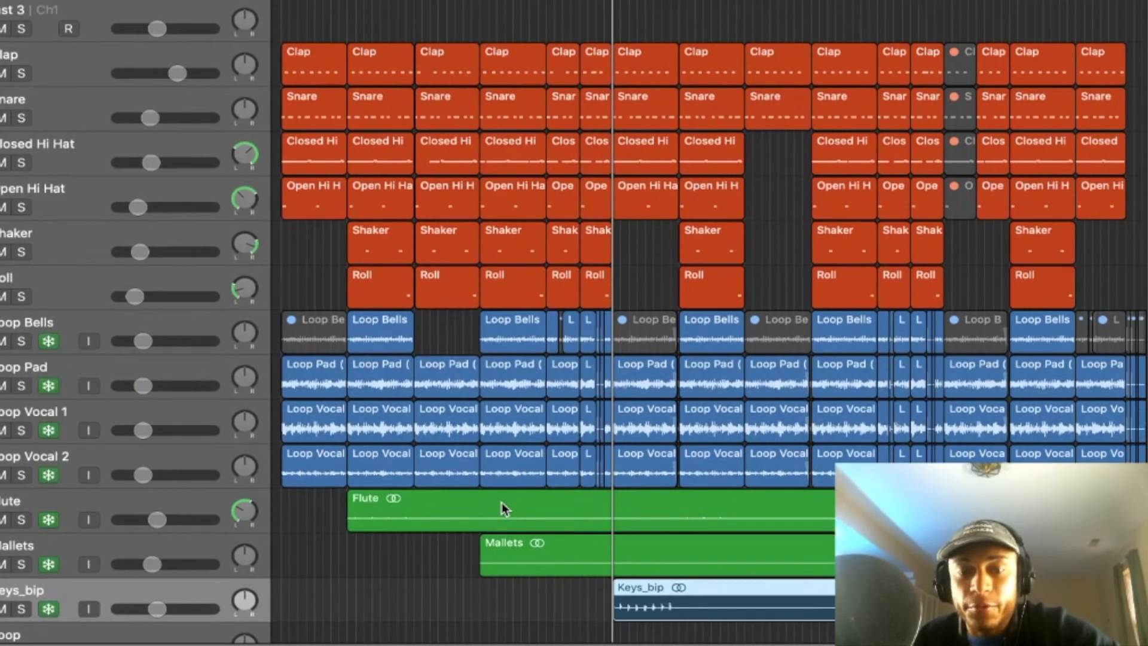
- Return the playhead to the Mallets entry at bar 25 and clear the Keys_bip region selection
scroll(501, 502, "down", 1)
scroll(501, 502, "down", 3)
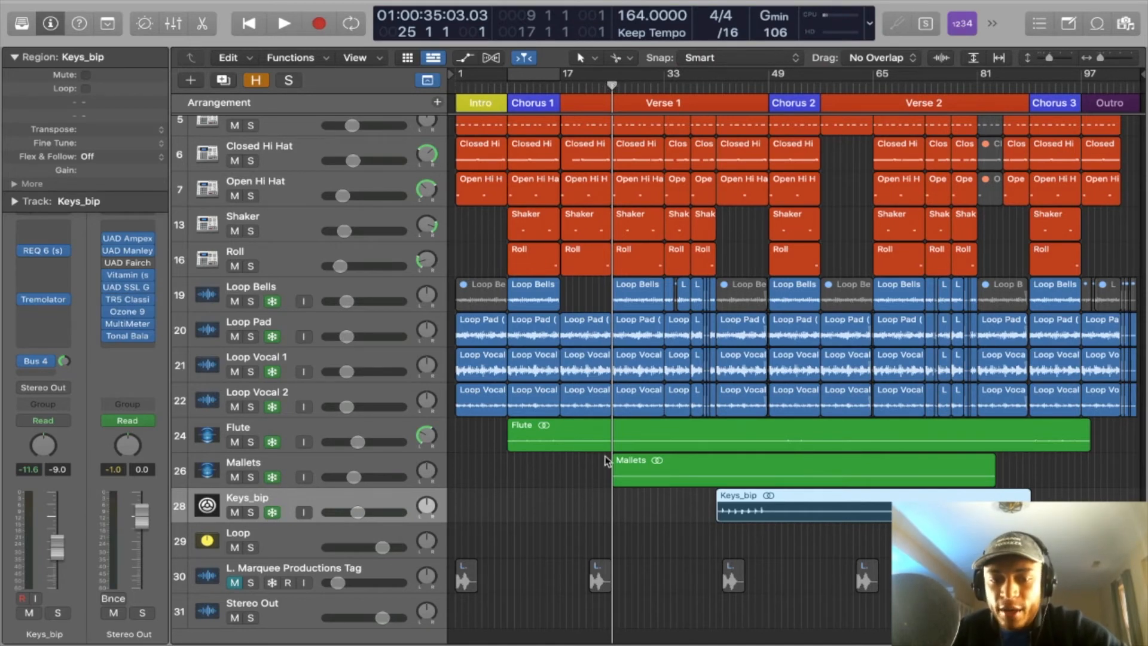
key("super+Right")
left_click(683, 518)
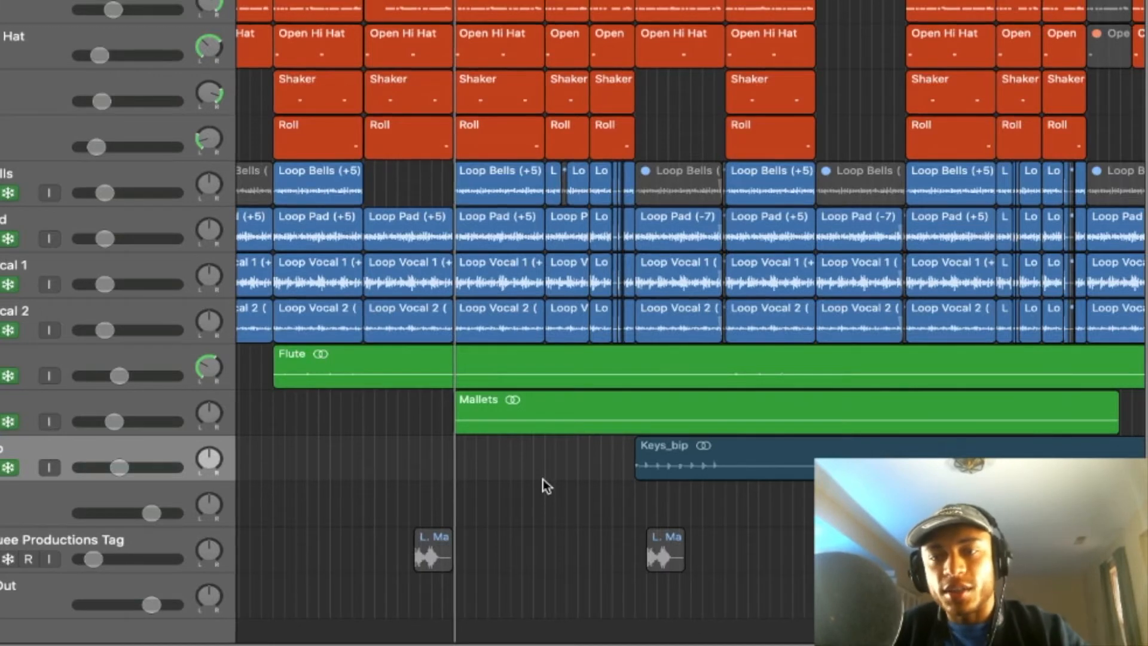
key("super+Left")
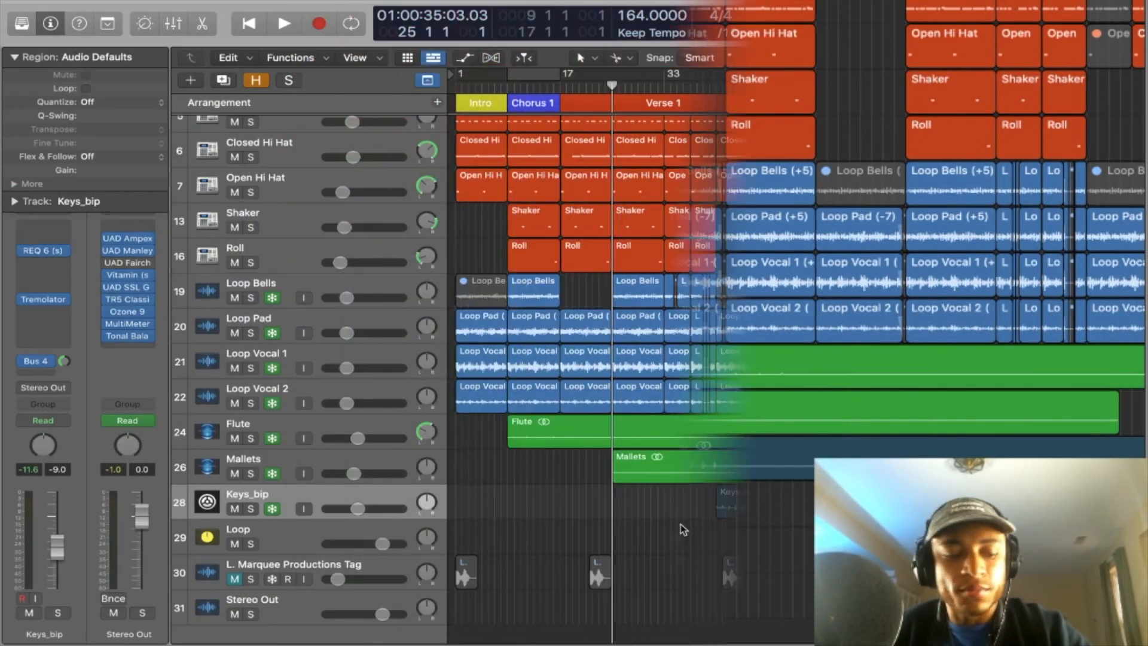